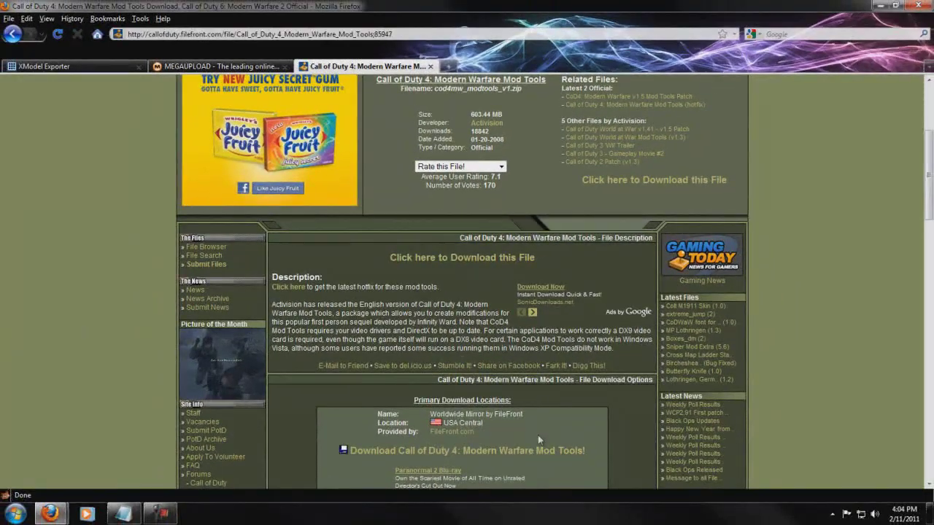
- Skim the Call of Duty 4 Mod Tools page, then close its tab
scroll(39, 343, "down", 2)
scroll(71, 334, "down", 8)
scroll(71, 334, "up", 15)
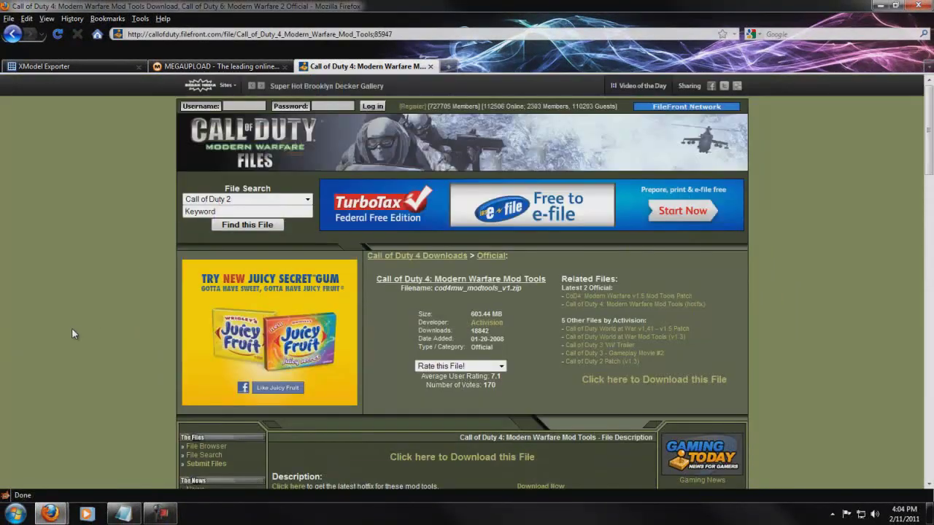
scroll(72, 334, "down", 9)
scroll(71, 334, "up", 5)
scroll(72, 335, "up", 4)
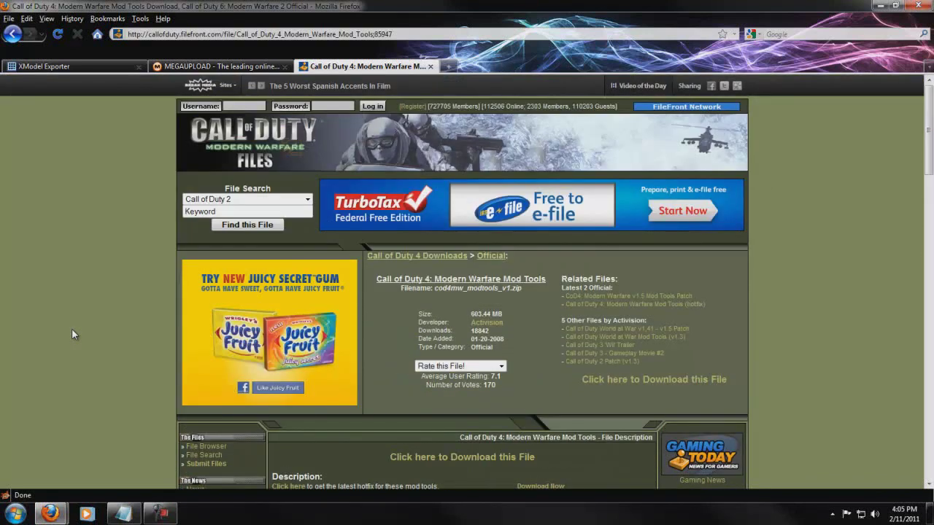
scroll(72, 329, "down", 3)
scroll(72, 330, "up", 3)
scroll(72, 332, "down", 6)
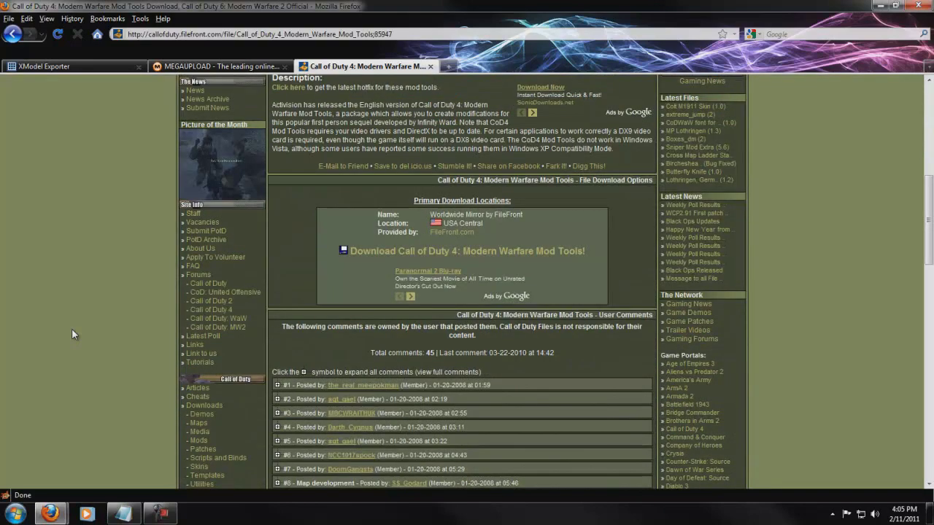
scroll(562, 273, "up", 3)
scroll(499, 416, "down", 1)
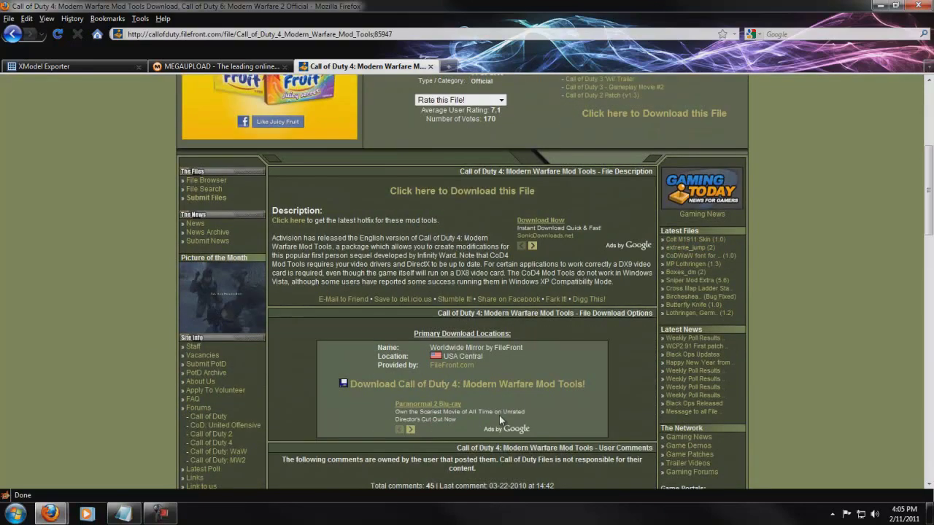
scroll(499, 415, "up", 4)
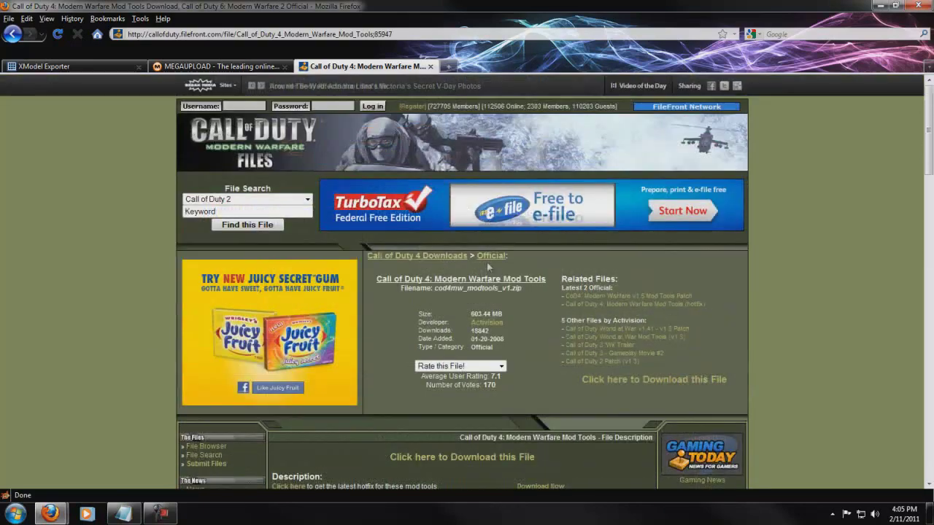
left_click(431, 67)
- Start the Megaupload regular download of CoD4 skinning tools.zip
scroll(234, 276, "down", 2)
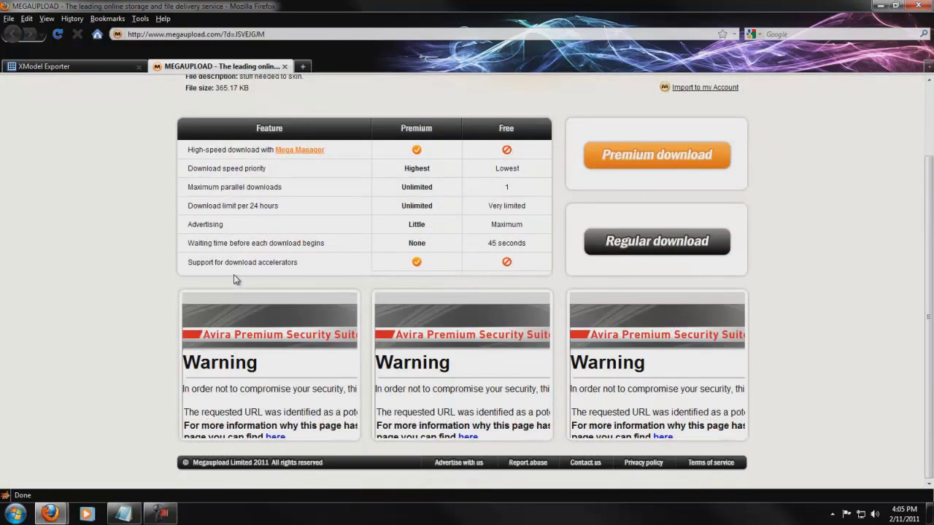
scroll(234, 277, "up", 1)
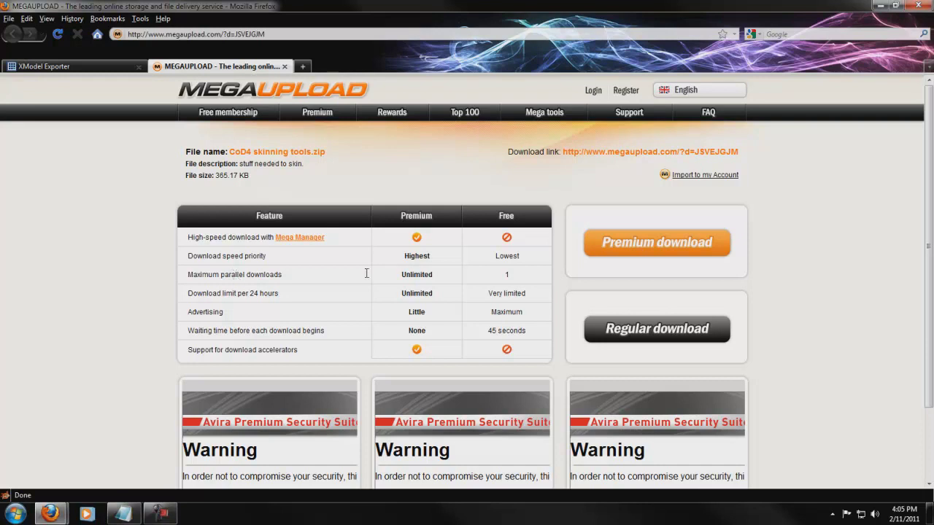
left_click(670, 332)
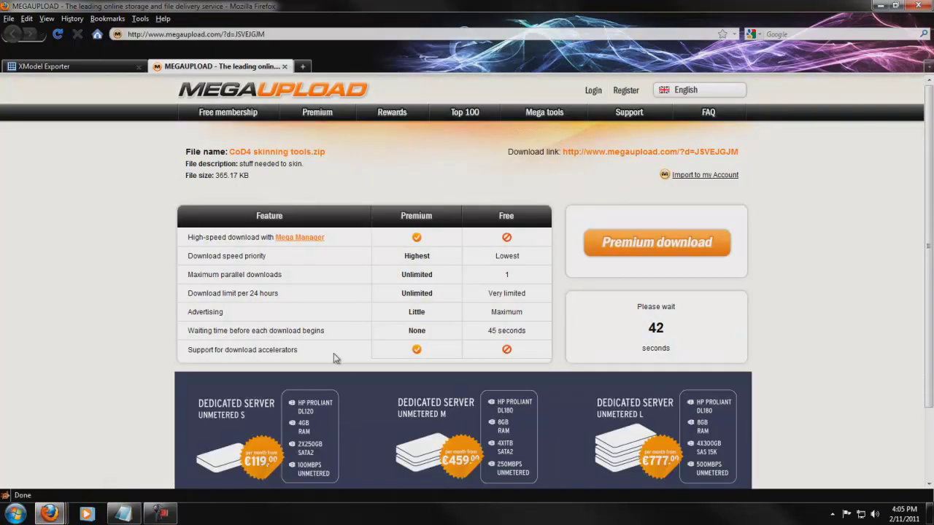
- Close the 3rbMall popup ad and switch to the XModel Exporter tab
mouse_move(49, 514)
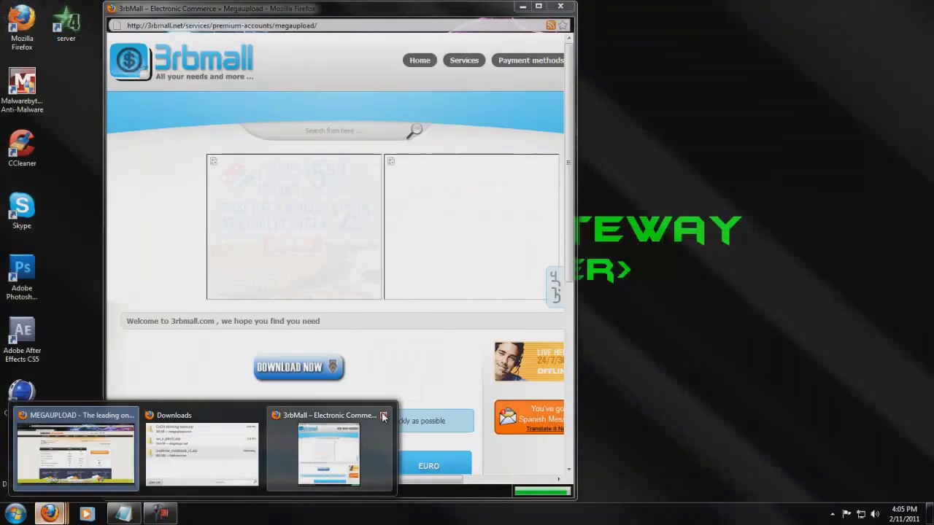
left_click(383, 415)
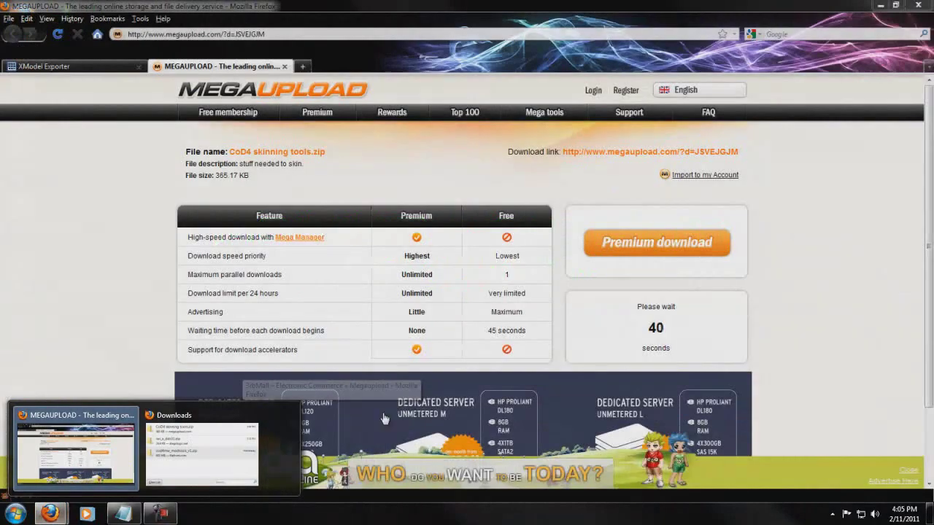
left_click(100, 73)
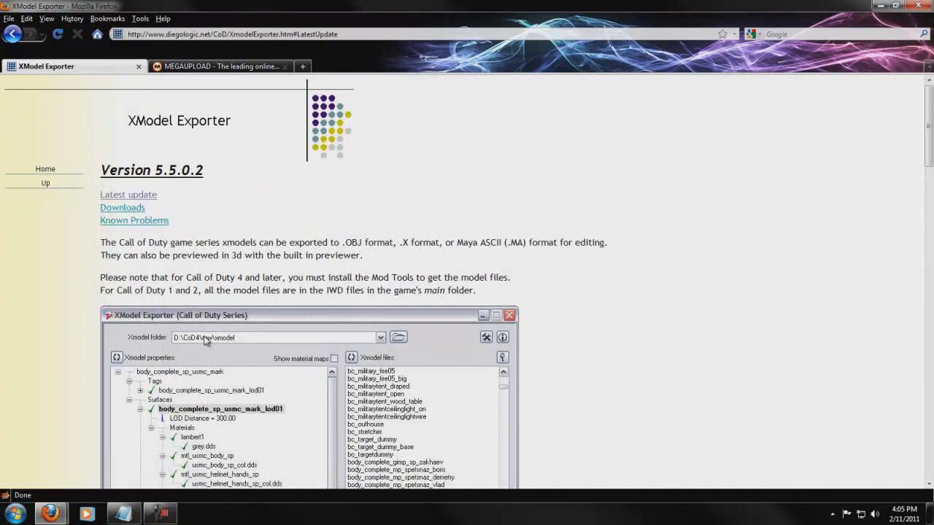
- Download Full_XmodelExporter5502.zip from the Latest update section and open it in Windows Explorer
scroll(206, 341, "down", 3)
left_click(150, 195)
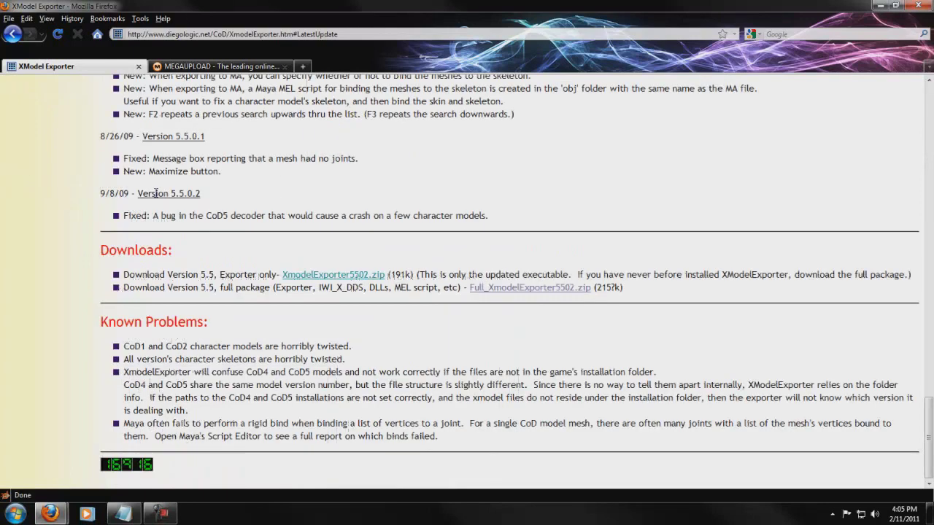
left_click(476, 291)
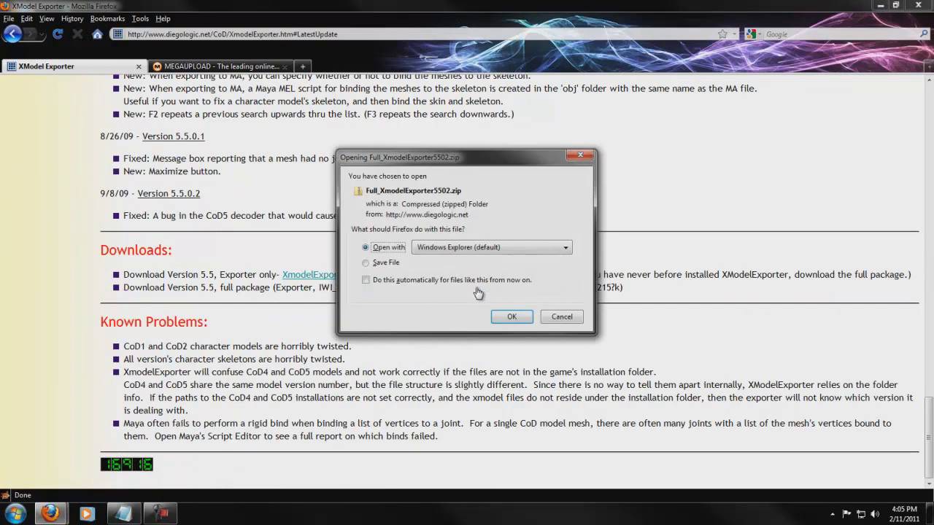
left_click(511, 317)
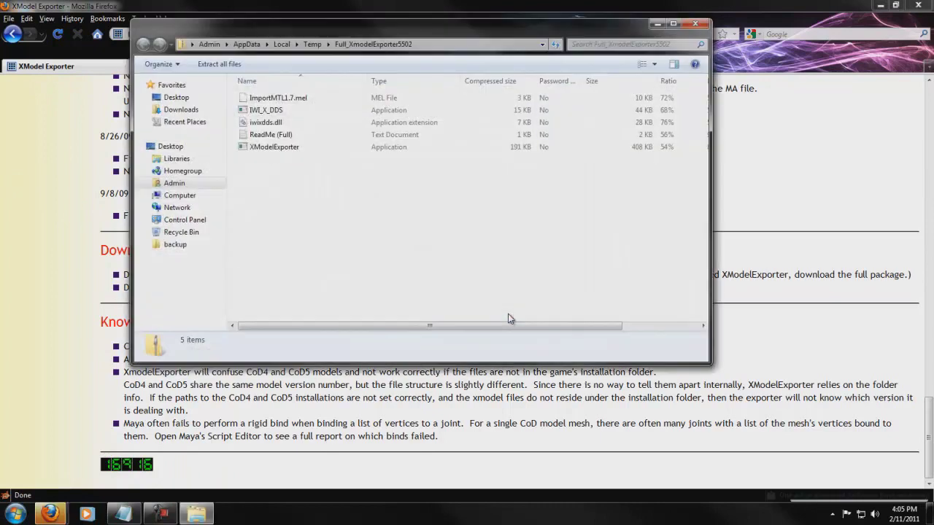
- Select all five files in the exporter archive and minimize Firefox
left_click_drag(540, 34, 513, 84)
left_click_drag(274, 229, 257, 142)
left_click(880, 6)
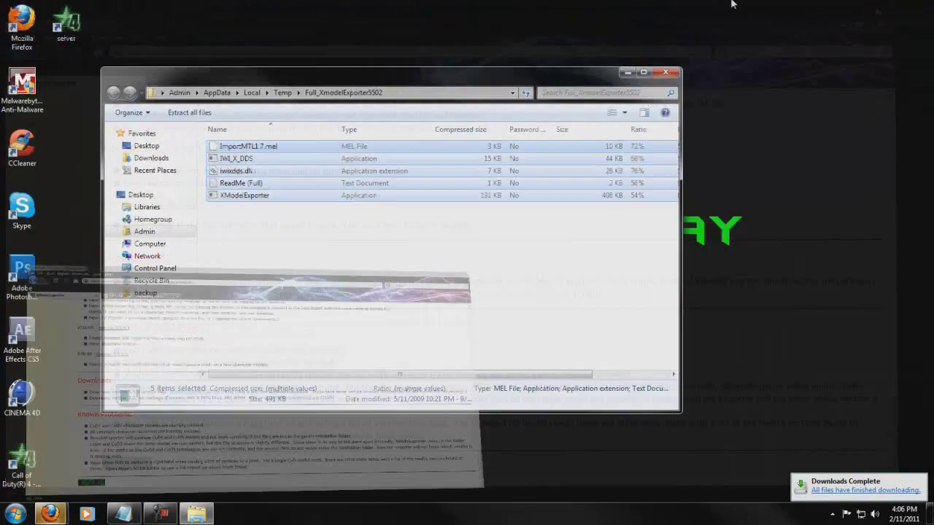
- Create a desktop folder named xmodel, then close the archive window
right_click(178, 24)
mouse_move(270, 133)
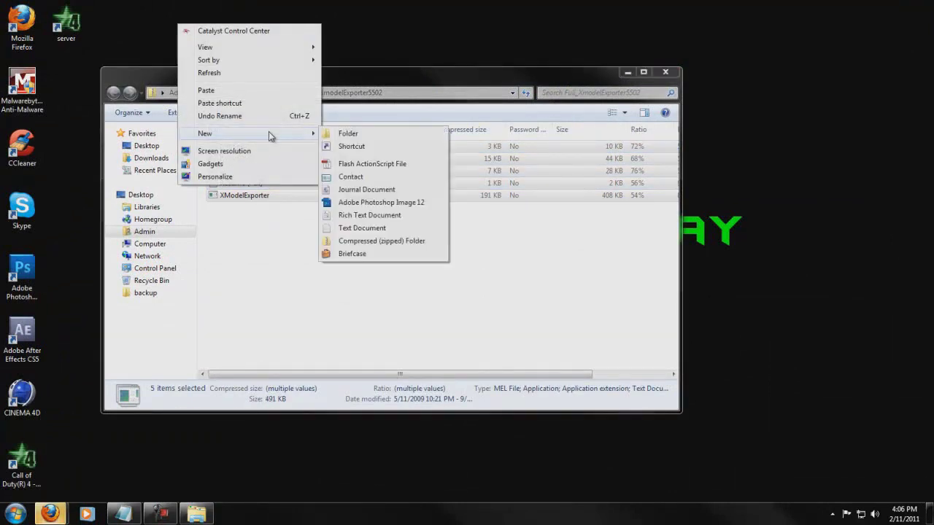
left_click(364, 136)
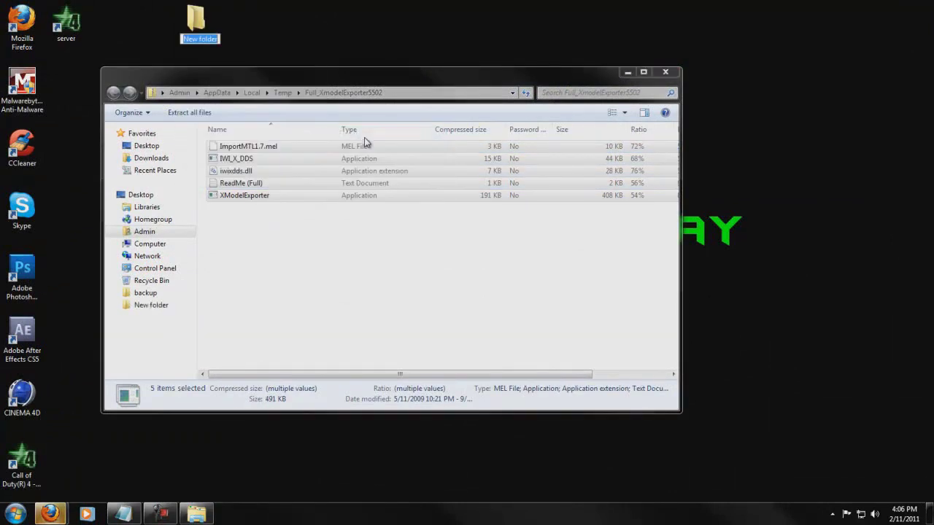
type("xmodel")
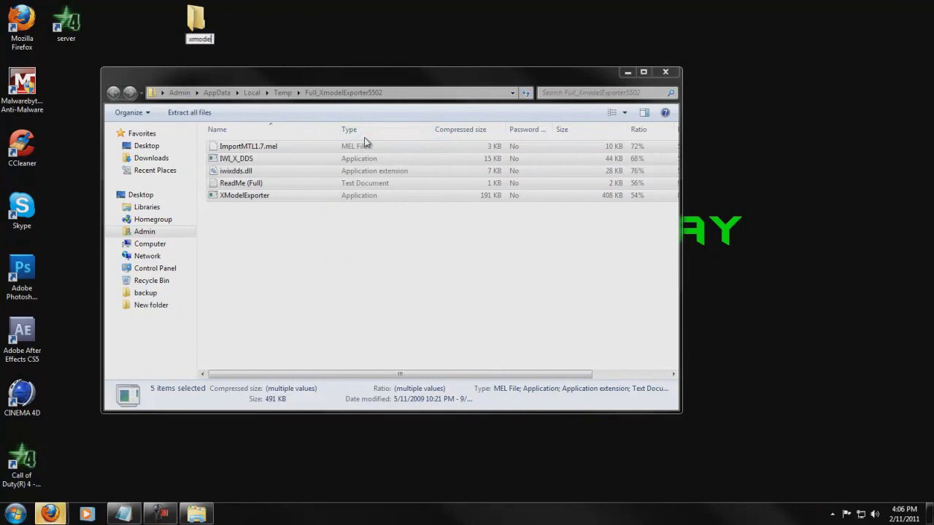
key("Return")
left_click_drag(340, 246, 199, 39)
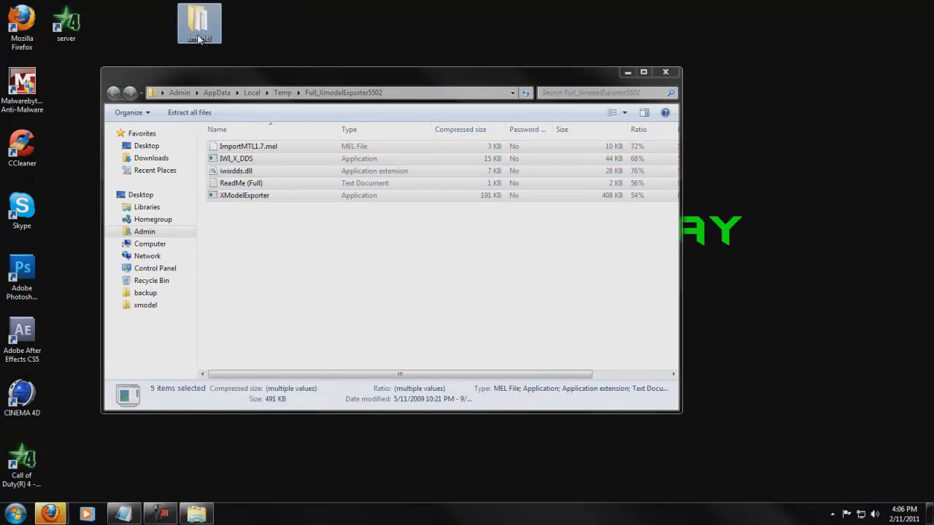
left_click(666, 72)
- Restore Firefox, close the XModel Exporter tab, and open CoD4 skinning tools.zip in Explorer
mouse_move(57, 514)
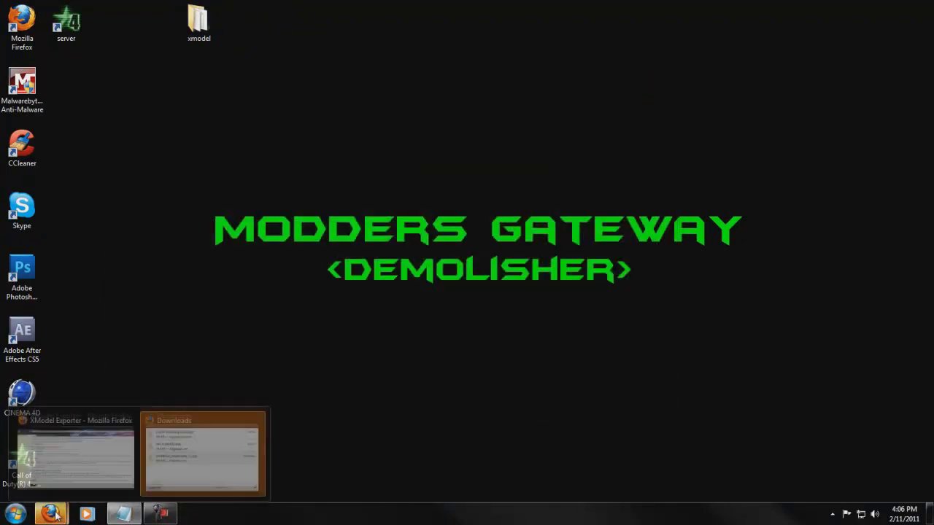
left_click(64, 467)
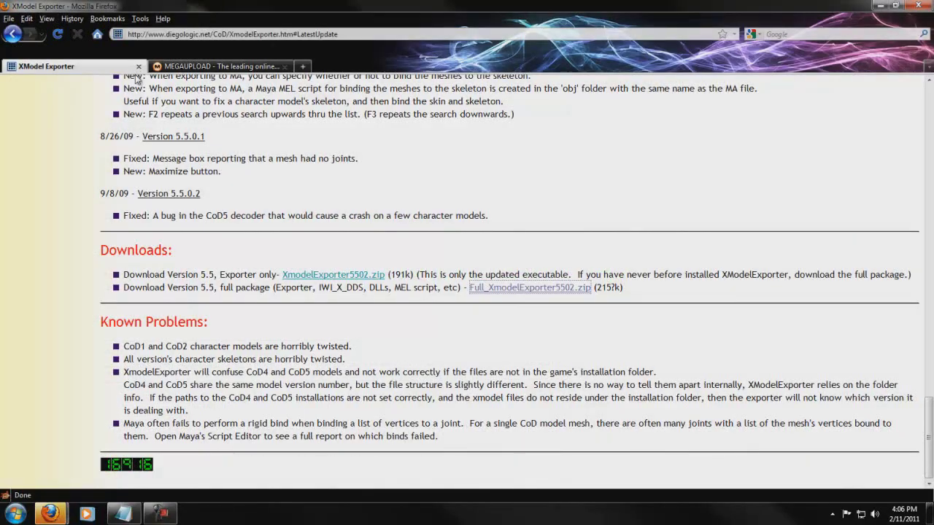
left_click(138, 67)
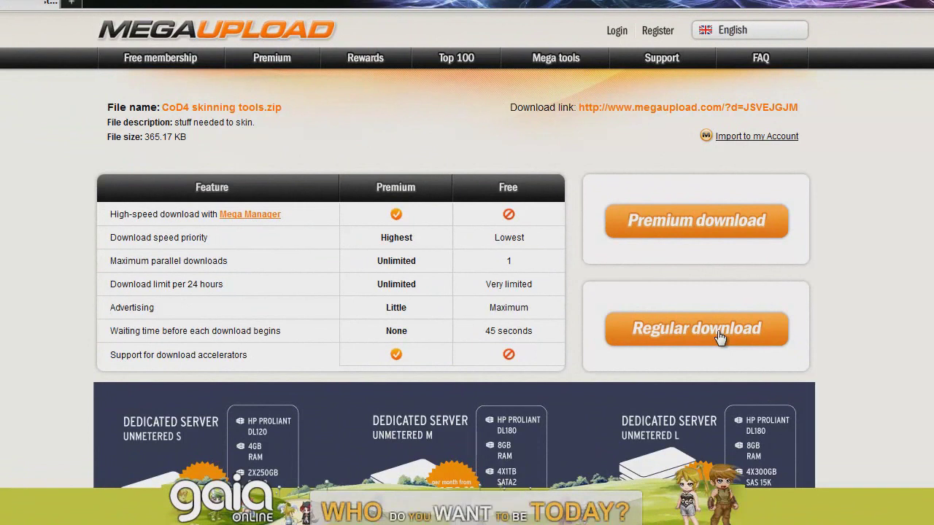
left_click(697, 329)
left_click(505, 314)
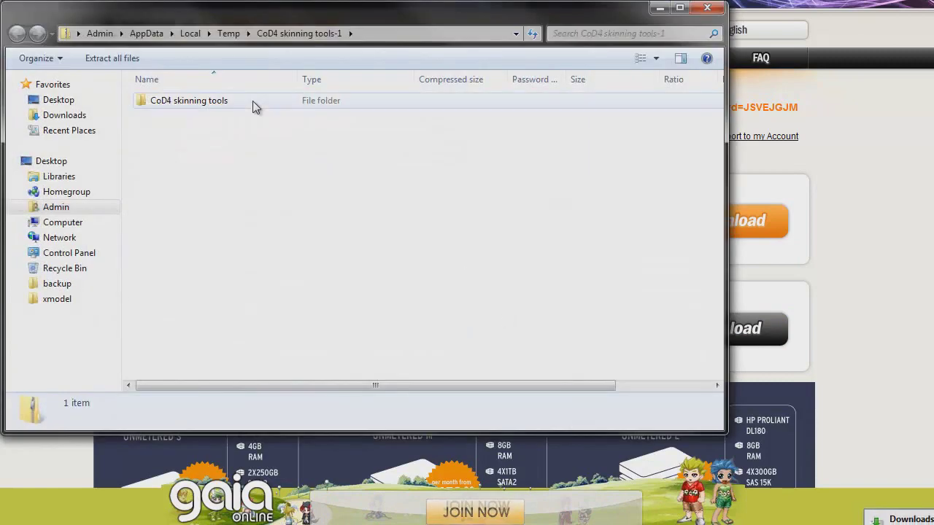
- Open the CoD4 skinning tools folder in the archive and minimize Firefox
left_click(232, 102)
double_click(258, 121)
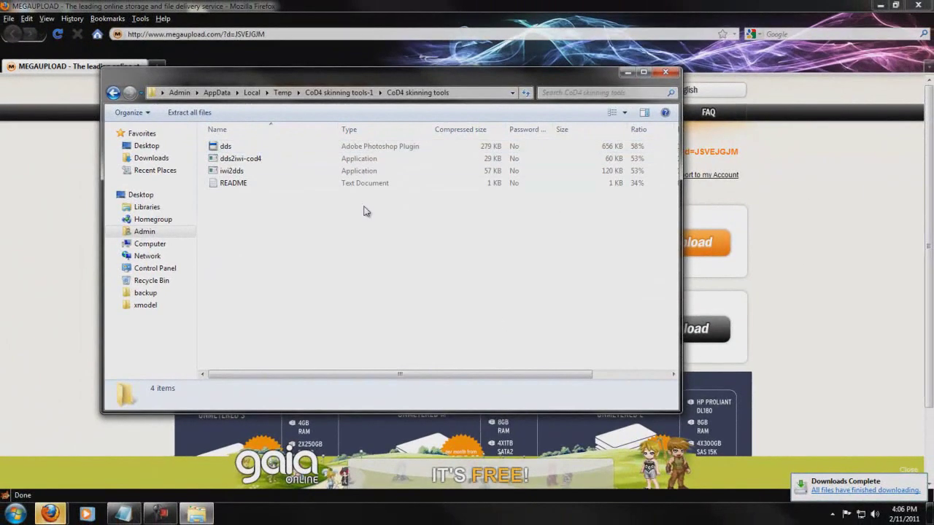
left_click(892, 6)
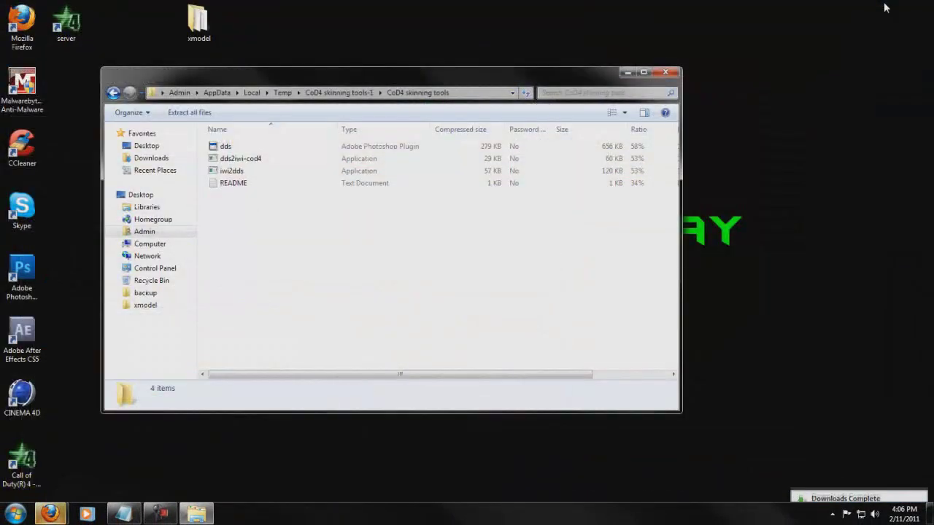
left_click(235, 184)
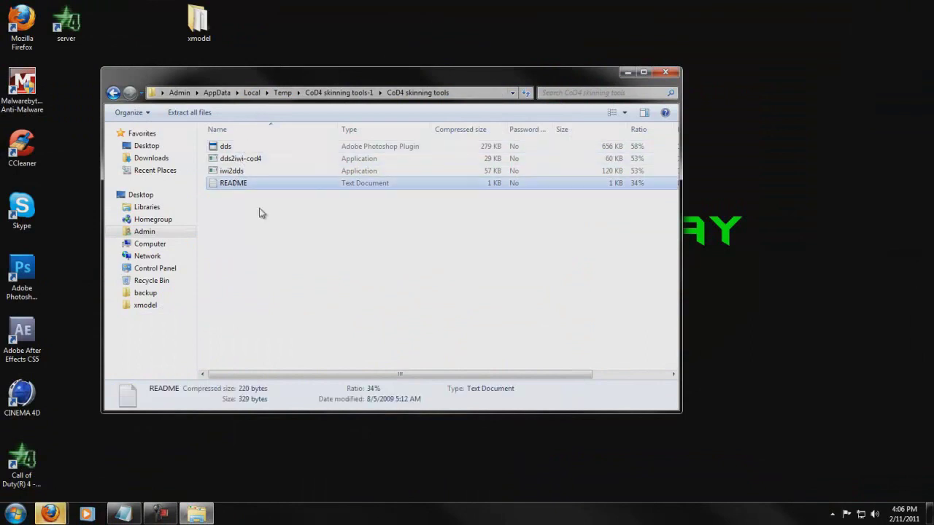
- Create a new desktop folder named textures
right_click(314, 5)
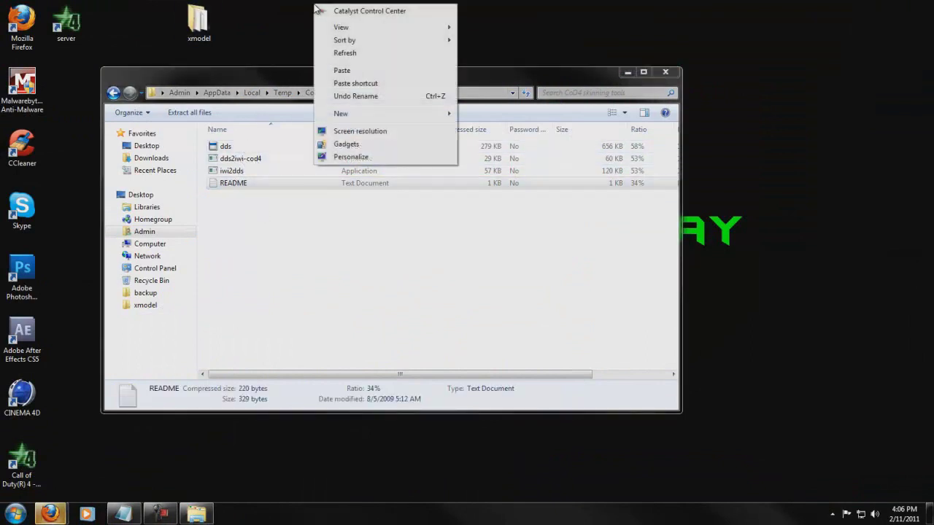
mouse_move(388, 115)
left_click(467, 117)
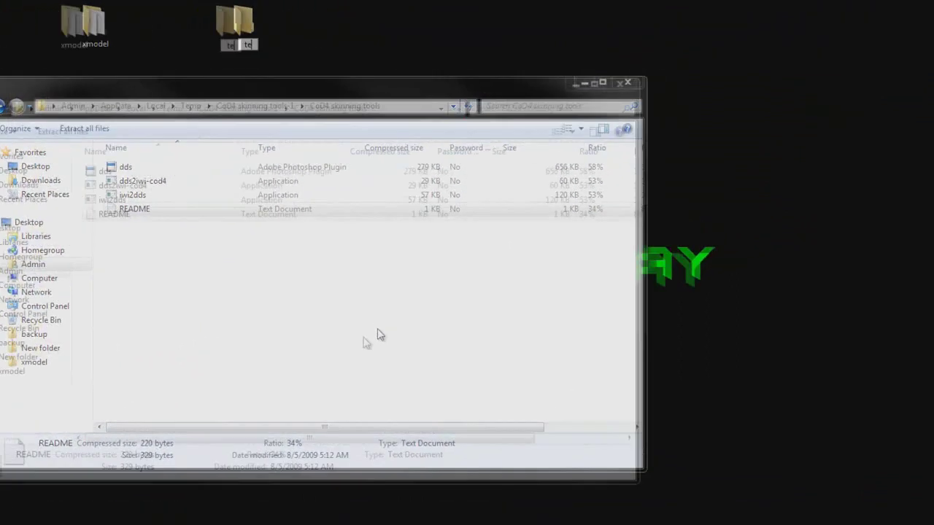
type("textures")
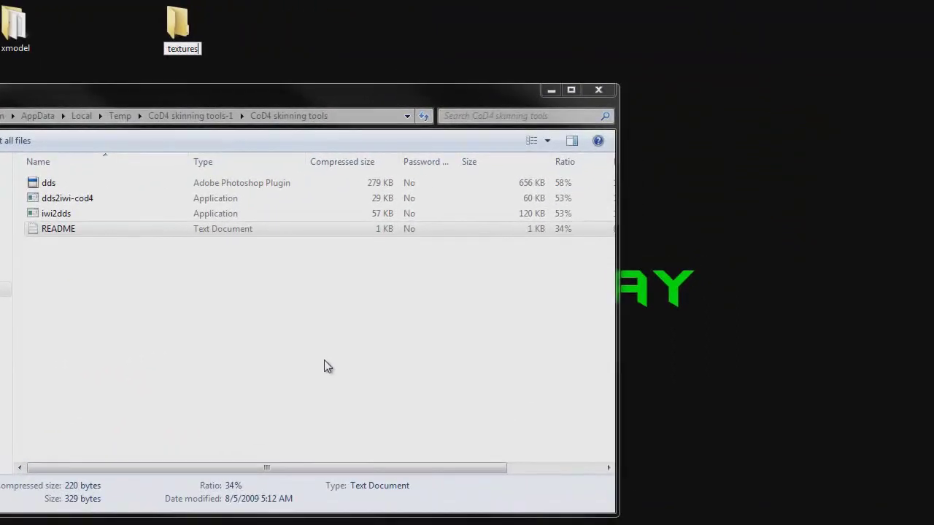
key("Return")
- Copy dds2iwi-cod4 and iwi2dds from the archive into the textures folder
left_click(324, 366)
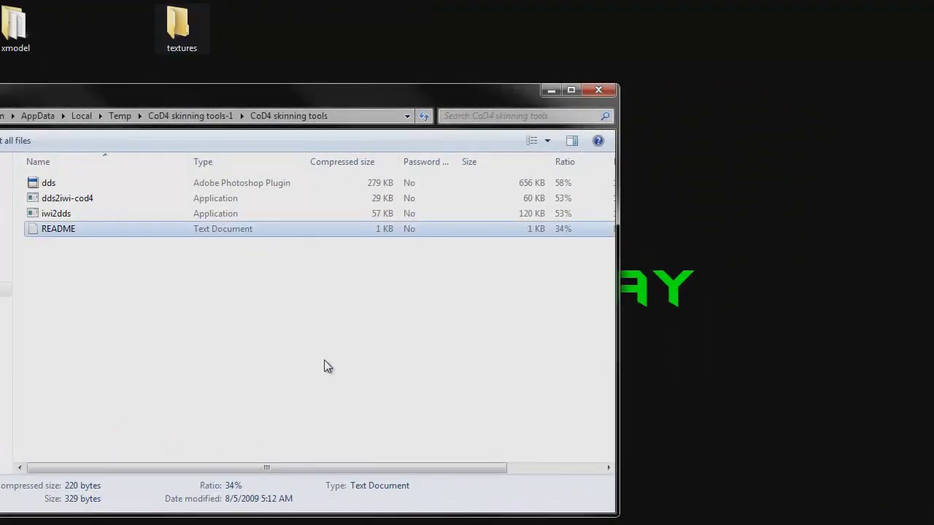
left_click(81, 199)
left_click(71, 214, "ctrl")
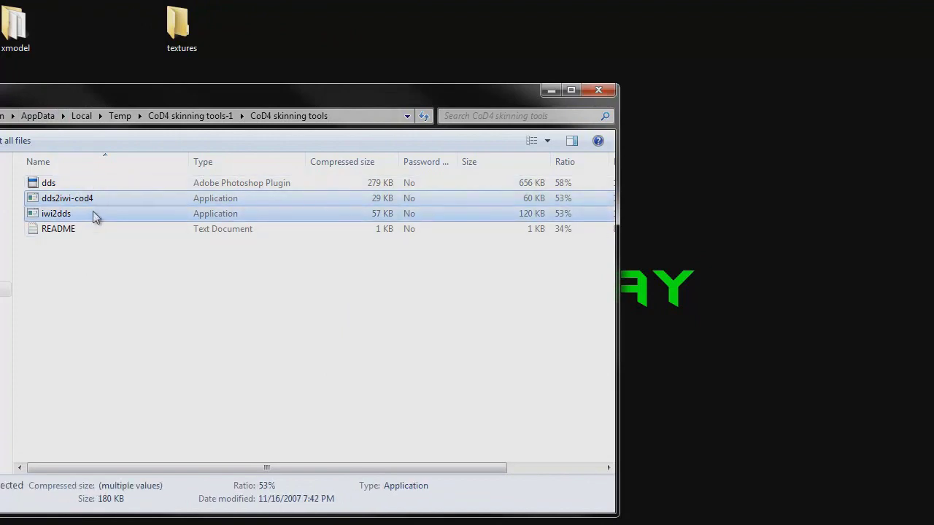
left_click_drag(88, 207, 178, 69)
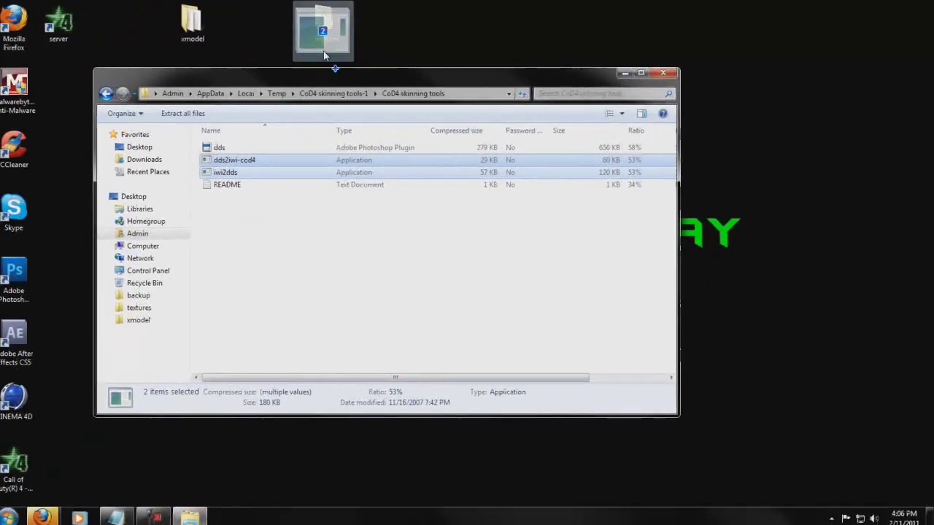
left_click_drag(324, 55, 324, 54)
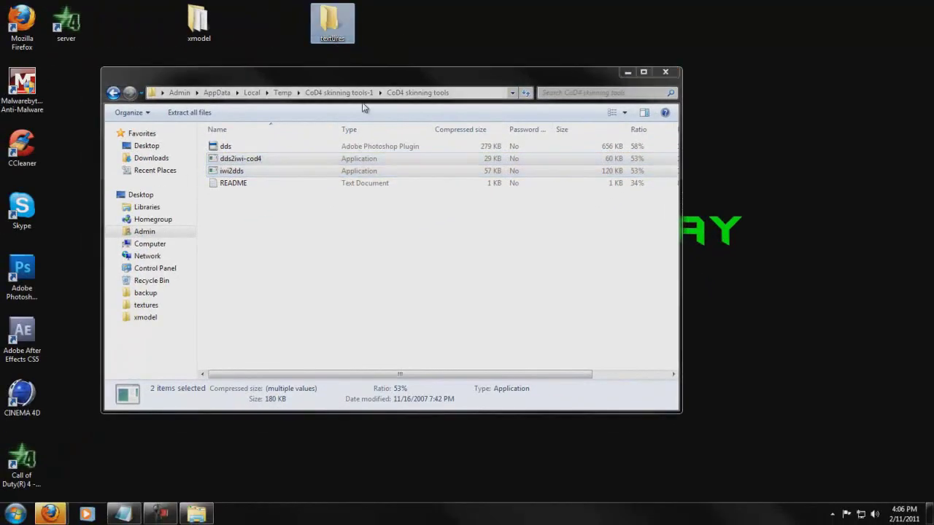
left_click(224, 149)
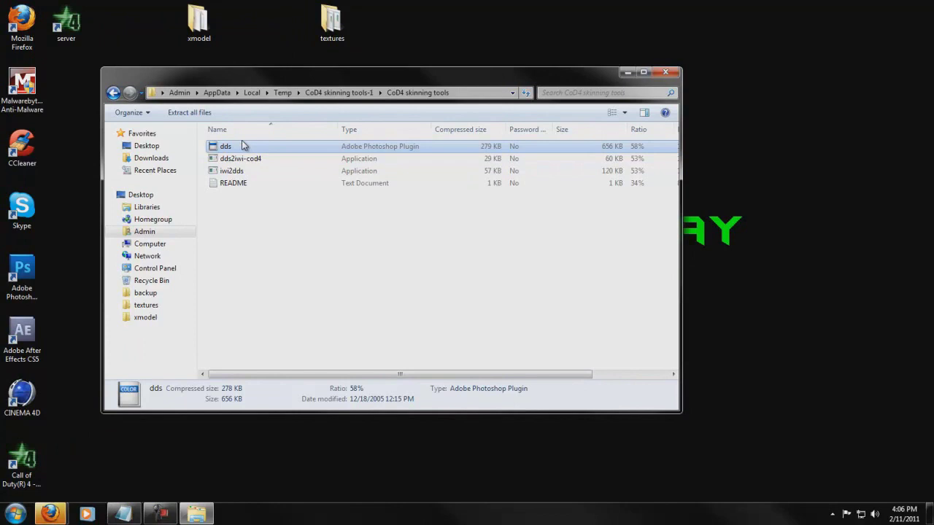
left_click(15, 513)
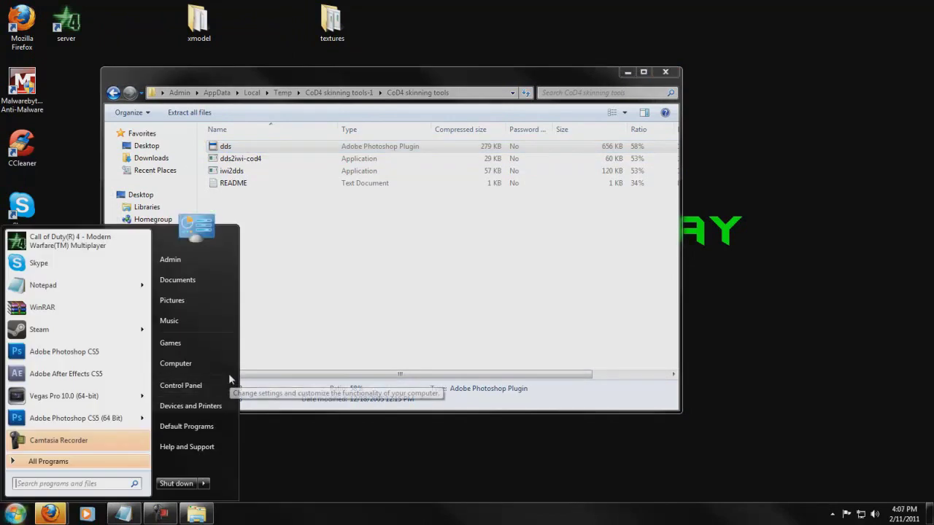
- Browse to C:\Program Files (x86)\Adobe\Adobe Photoshop CS5\Plug-ins
left_click(211, 363)
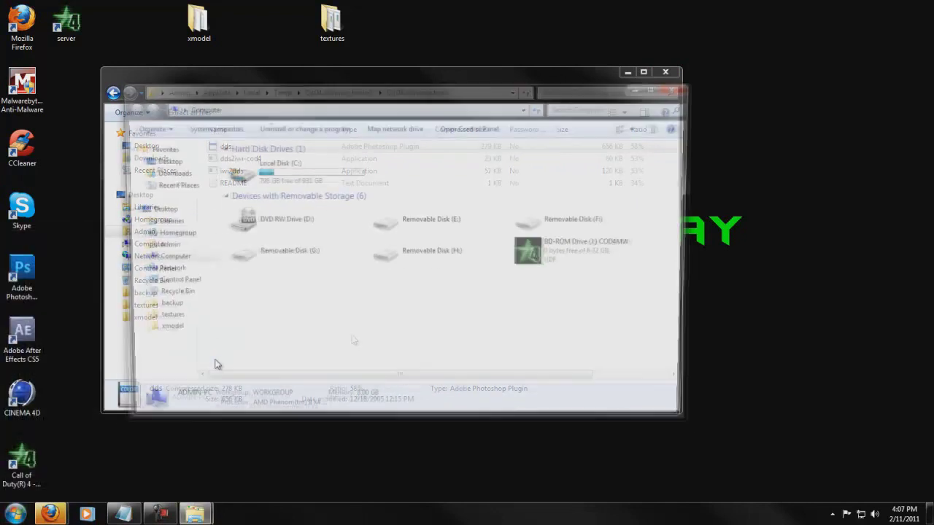
double_click(318, 180)
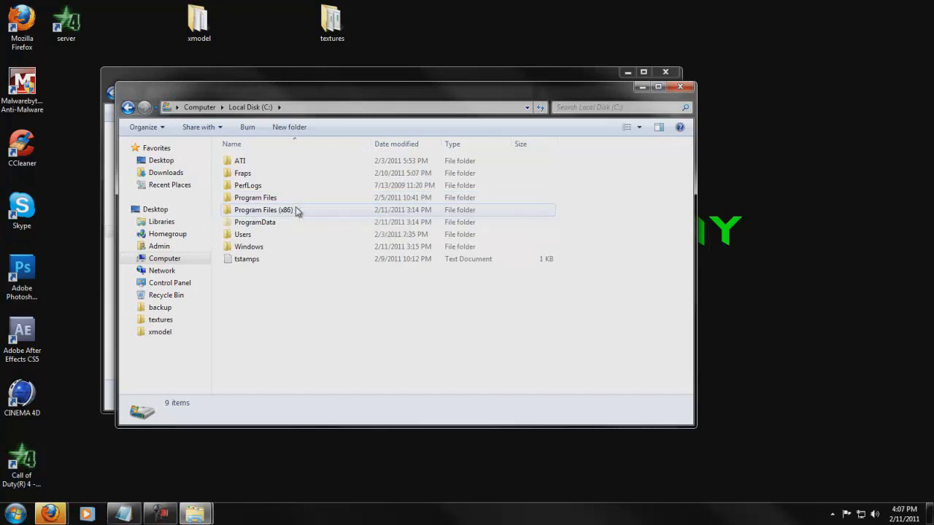
mouse_move(297, 210)
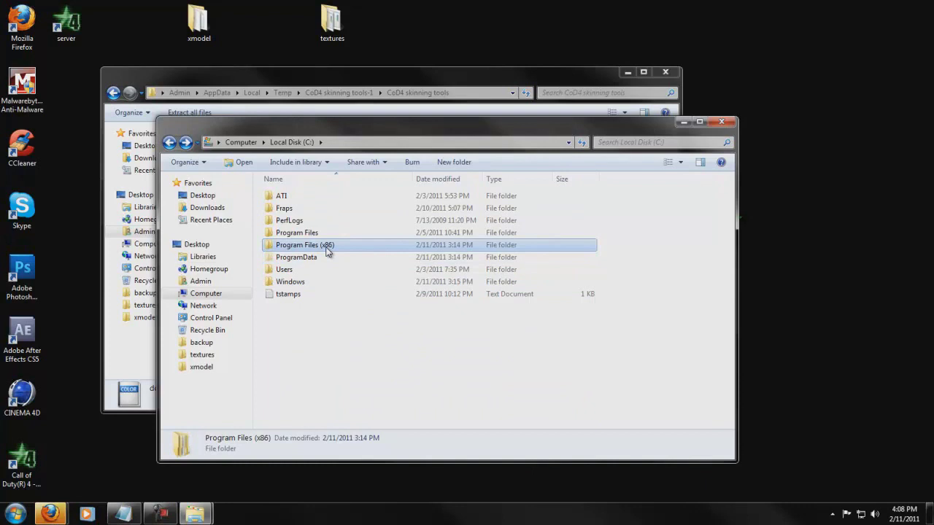
double_click(327, 248)
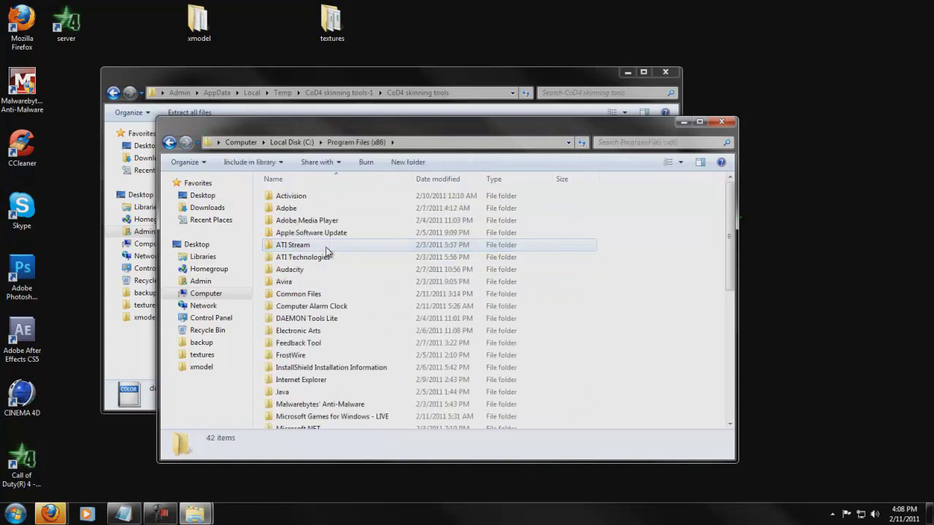
double_click(306, 210)
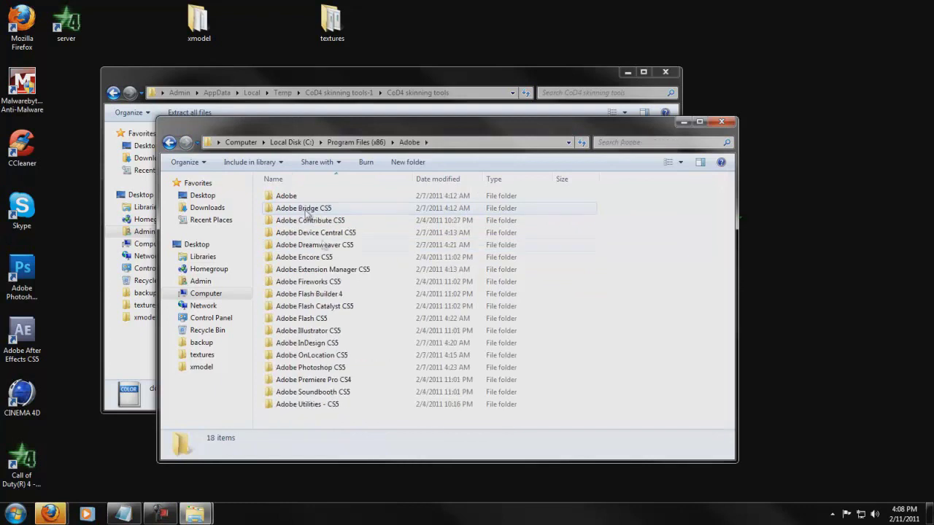
double_click(334, 368)
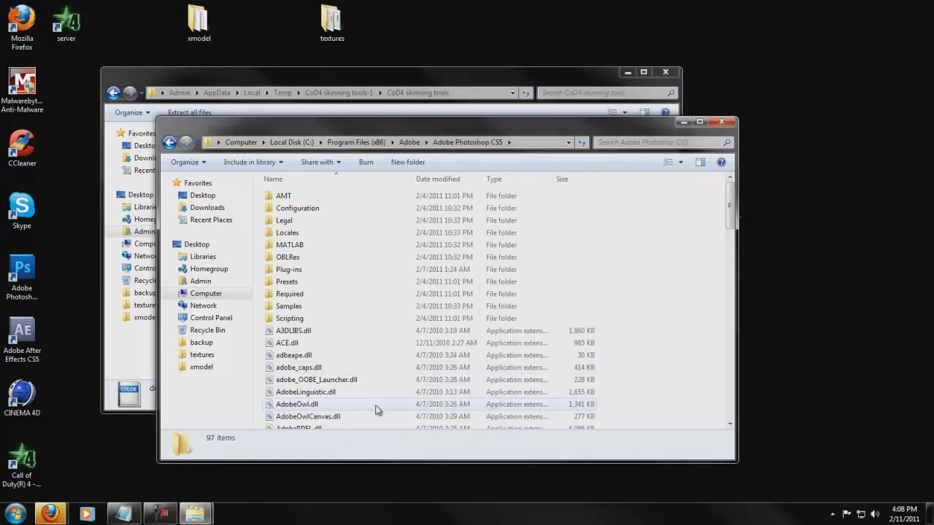
double_click(294, 269)
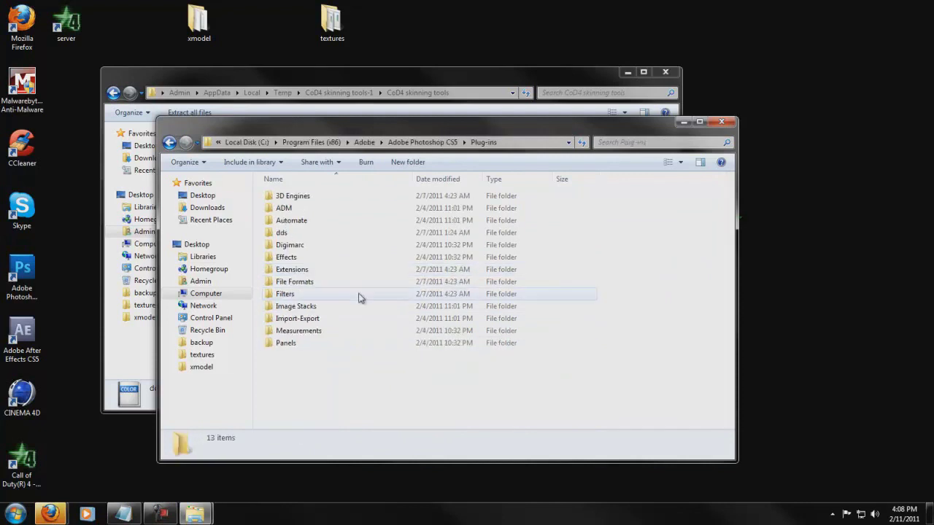
- Copy the dds plugin into Plug-ins\dds, replacing the existing one, and close the window
left_click_drag(374, 124, 378, 187)
left_click(301, 295)
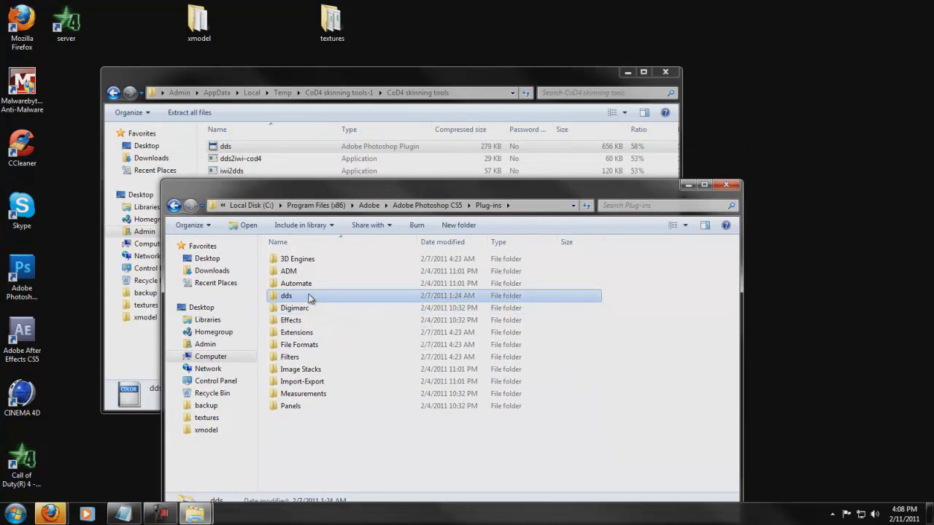
double_click(307, 300)
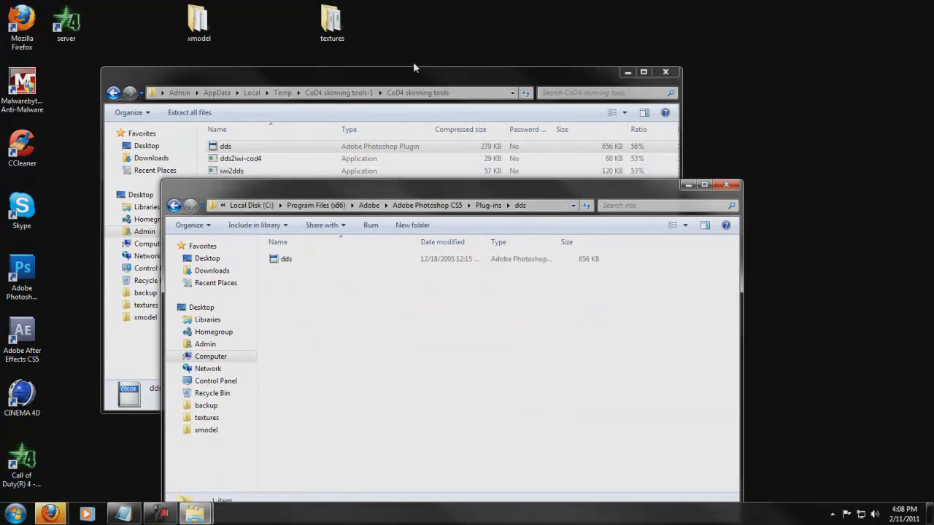
left_click(398, 81)
left_click_drag(235, 151, 486, 470)
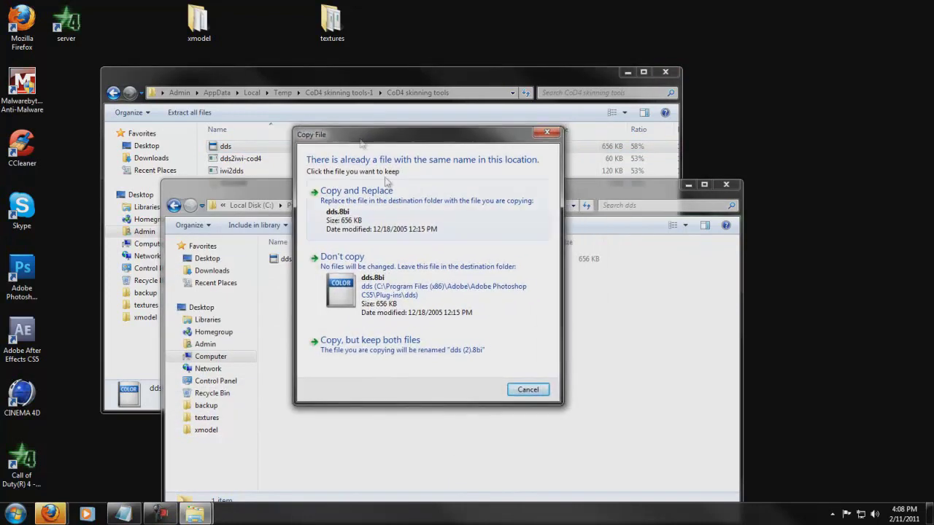
left_click(385, 216)
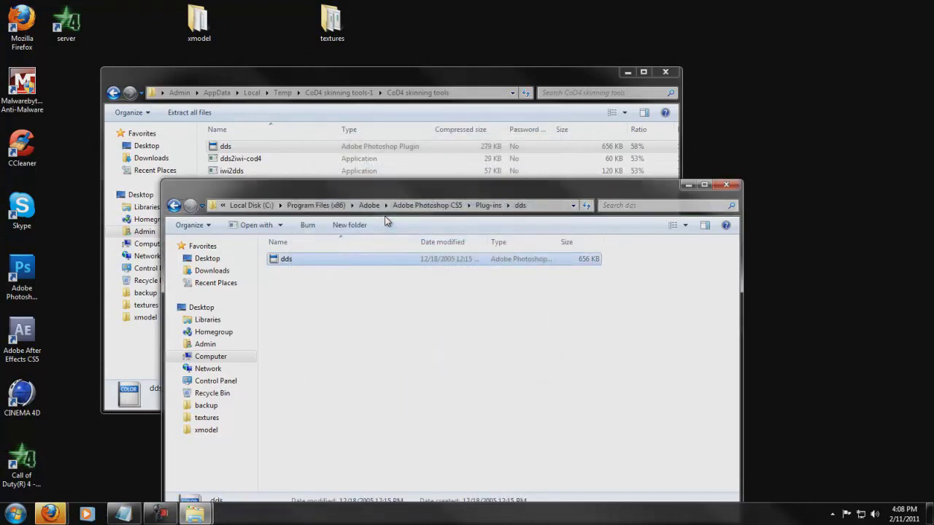
left_click_drag(341, 190, 336, 183)
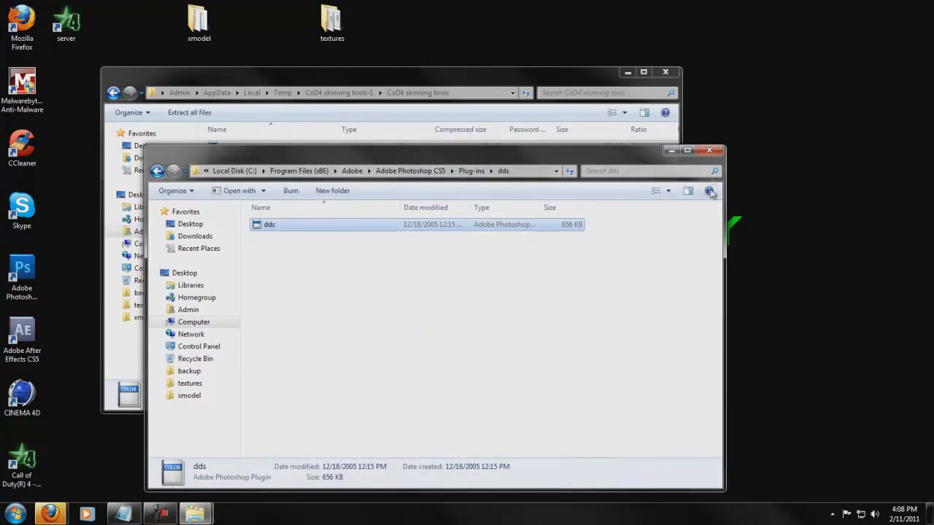
left_click(709, 150)
- Close the skinning tools window and launch WinRAR from a Start menu search
left_click(666, 72)
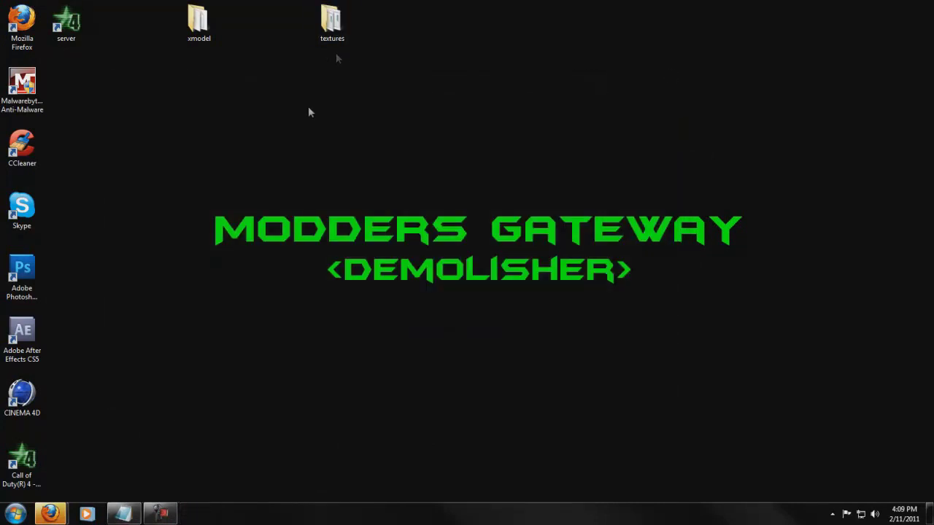
right_click(49, 514)
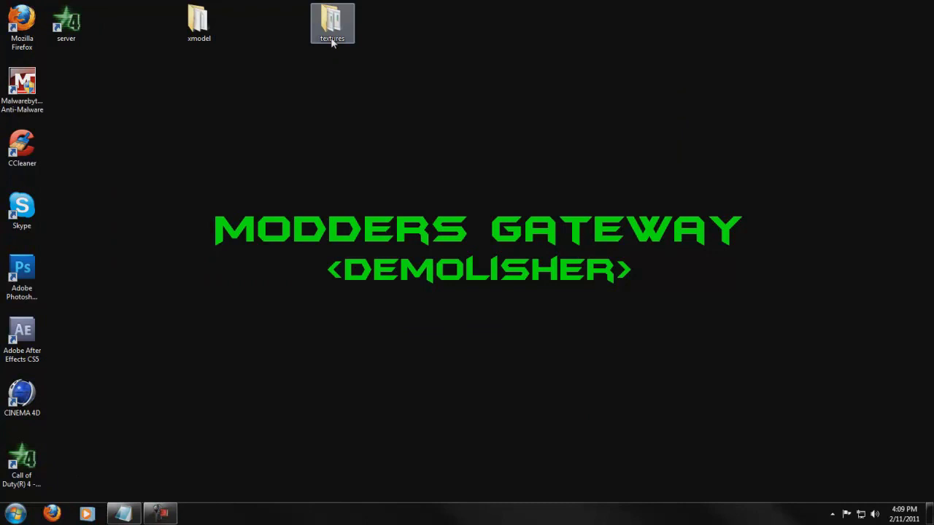
left_click(15, 513)
type("winrar")
key("Return")
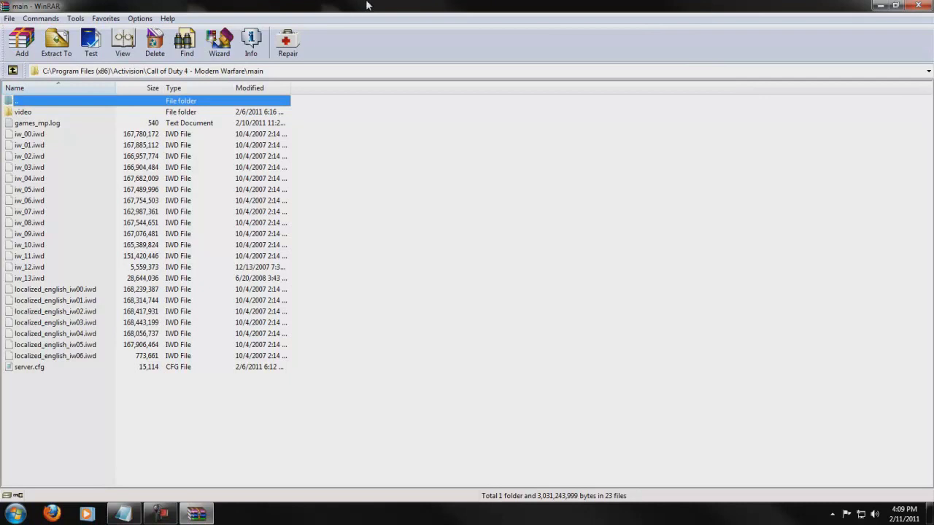
- Go up four folder levels to the Computer drive list
left_click(12, 71)
left_click(13, 71)
left_click(12, 71)
left_click(13, 71)
left_click(12, 71)
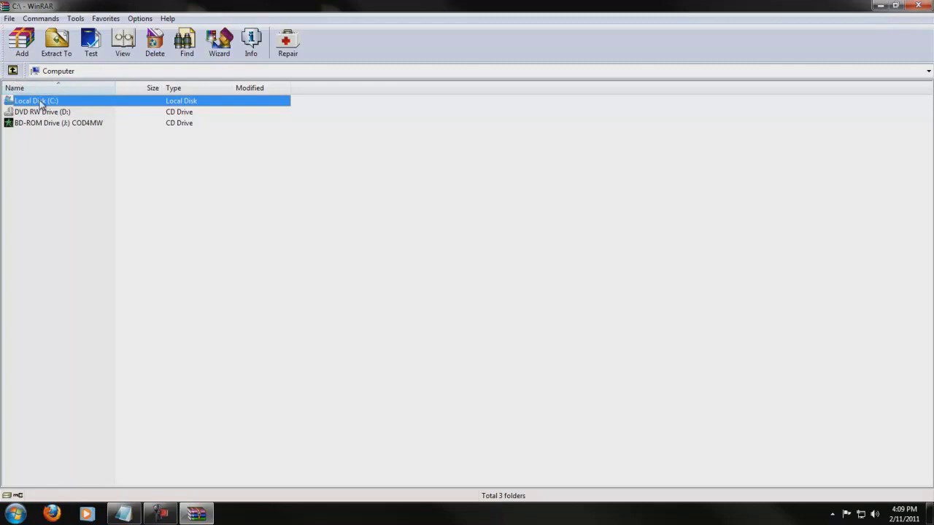
- Navigate to C:\Program Files (x86)\Activision\Call of Duty 4 - Modern Warfare\main
double_click(39, 101)
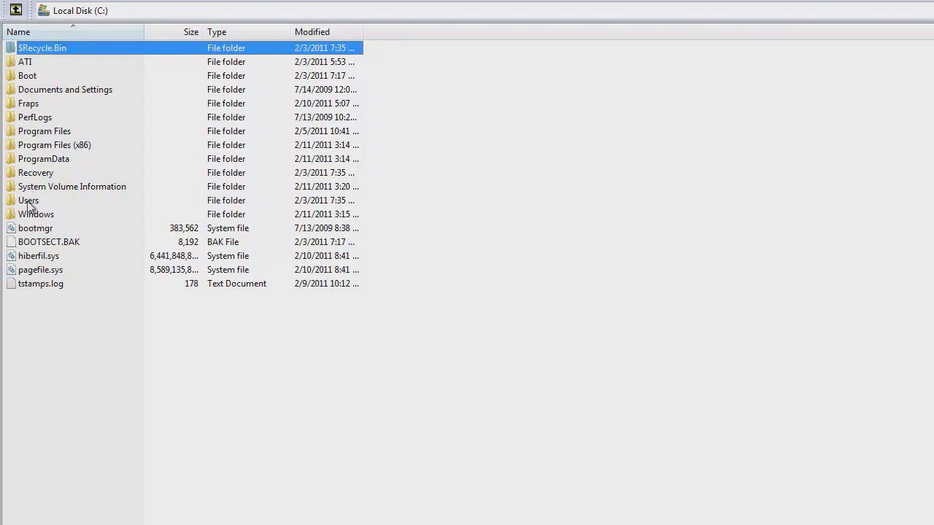
double_click(84, 144)
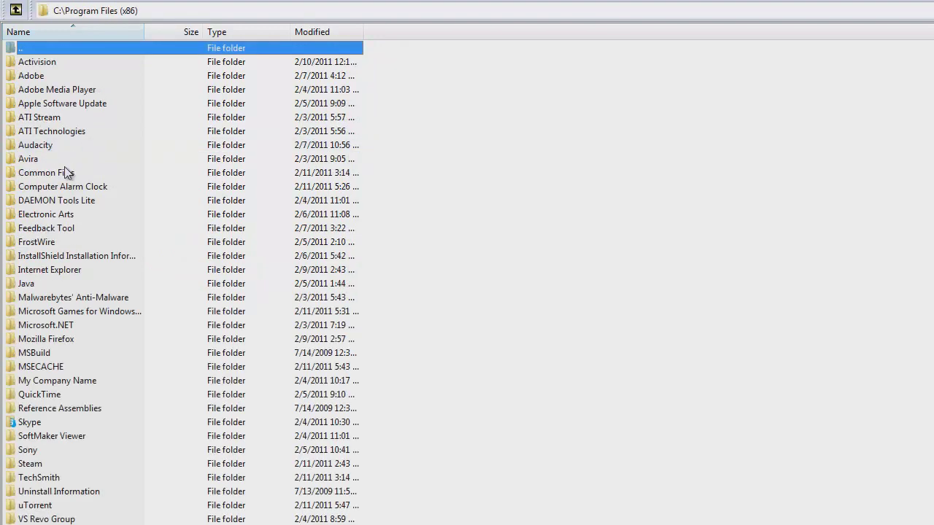
double_click(49, 62)
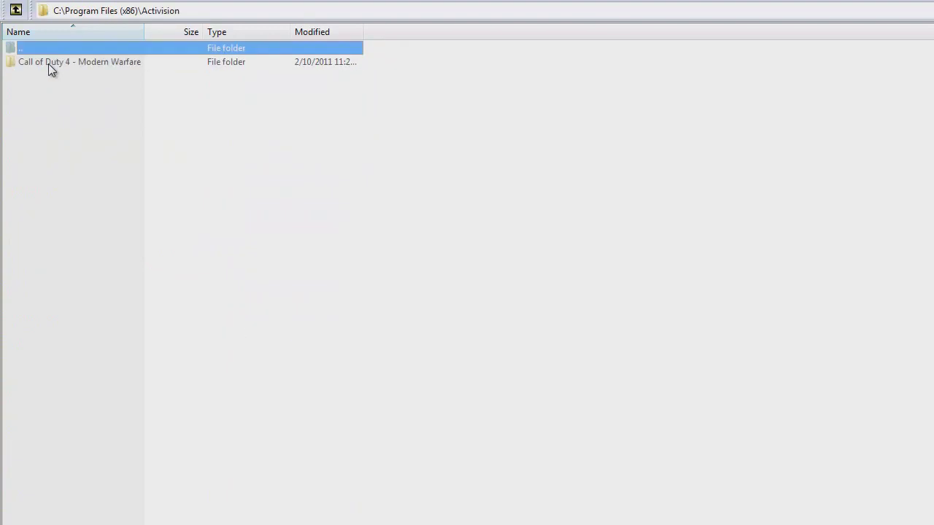
double_click(135, 63)
double_click(33, 145)
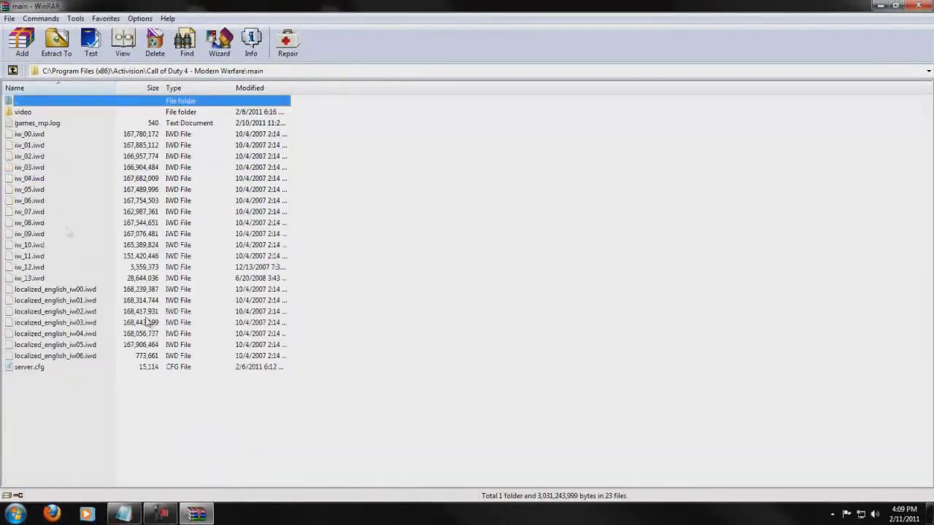
- Select the IWD archives from iw_00.iwd to localized_english_iw06.iwd, then go up one level
left_click(36, 135)
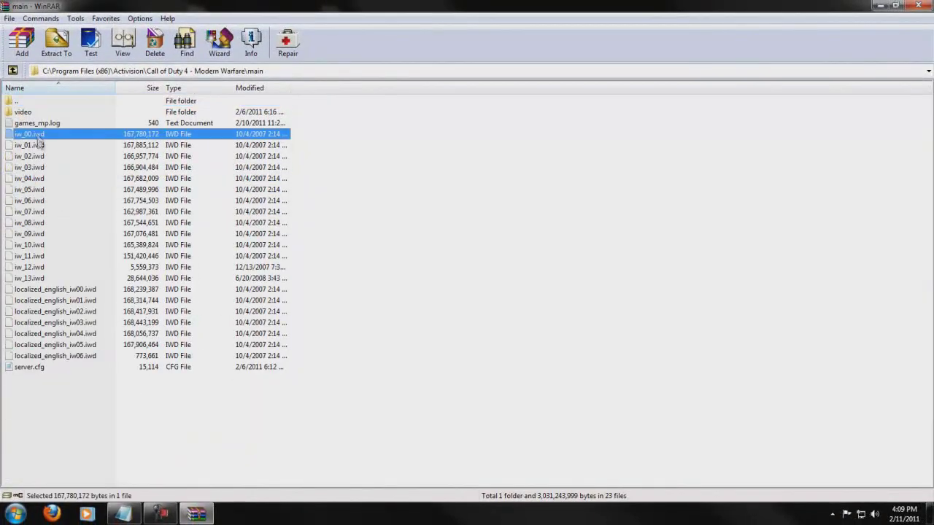
left_click(54, 356, "shift")
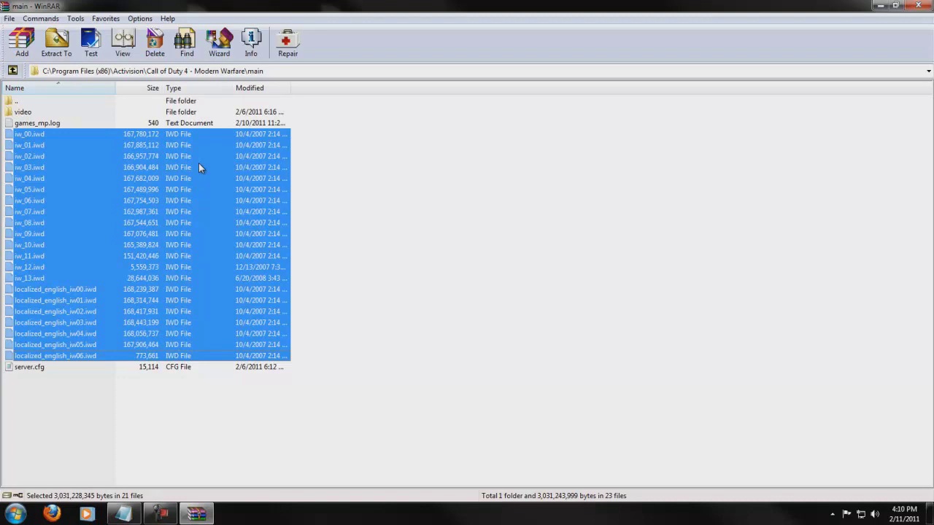
left_click(13, 71)
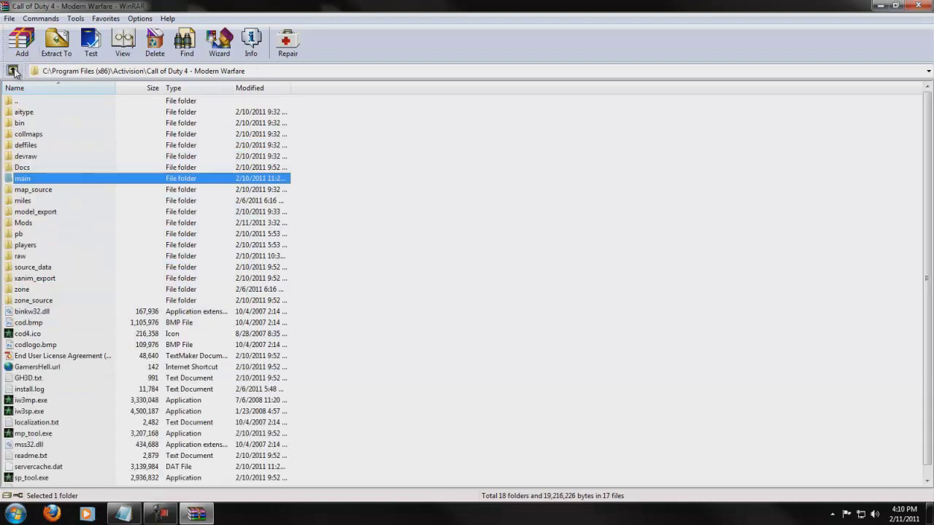
- Open the Steam steamapps\common\call of duty 4\main folder and select all its IWD files
left_click(12, 70)
left_click(13, 71)
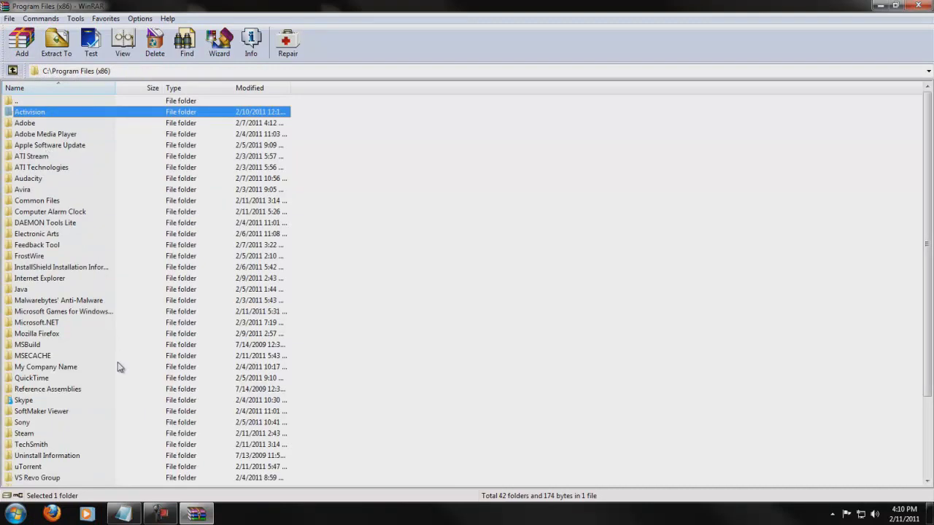
scroll(121, 368, "down", 1)
scroll(111, 333, "down", 1)
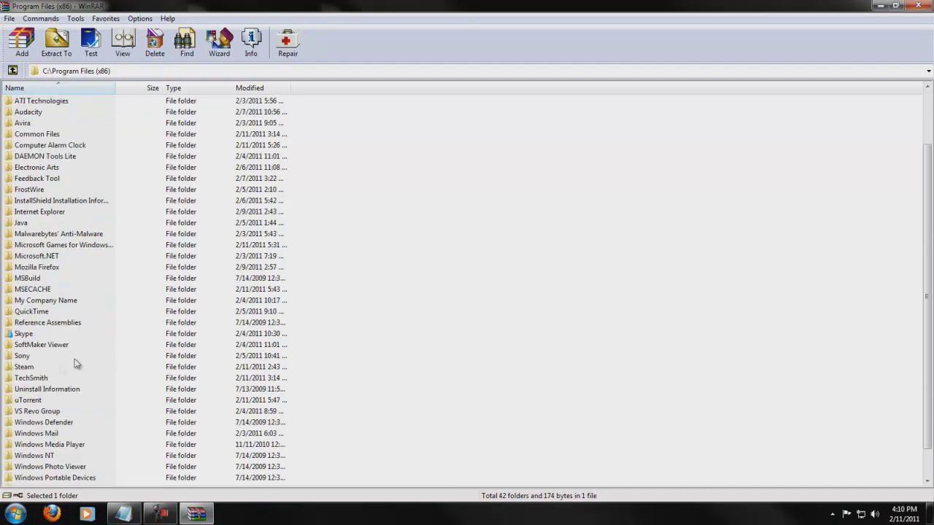
double_click(26, 367)
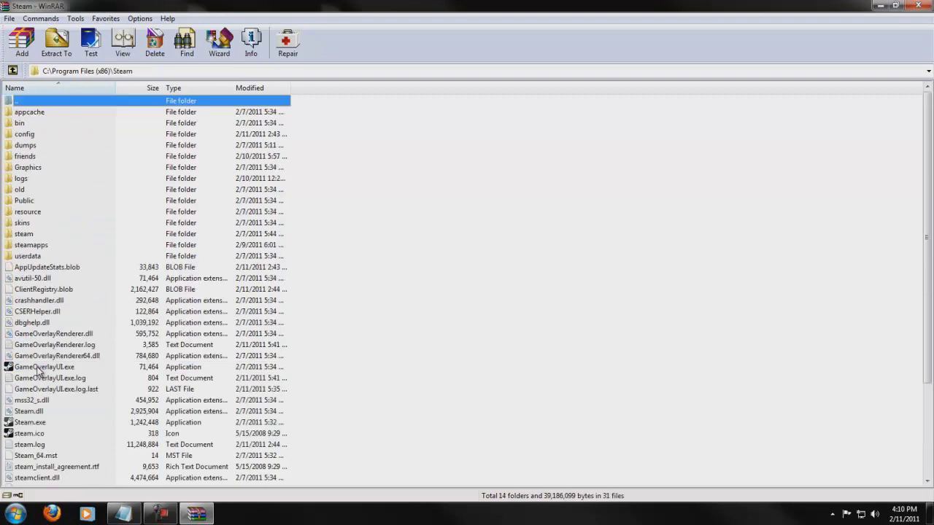
scroll(39, 374, "down", 1)
scroll(40, 372, "up", 1)
double_click(41, 248)
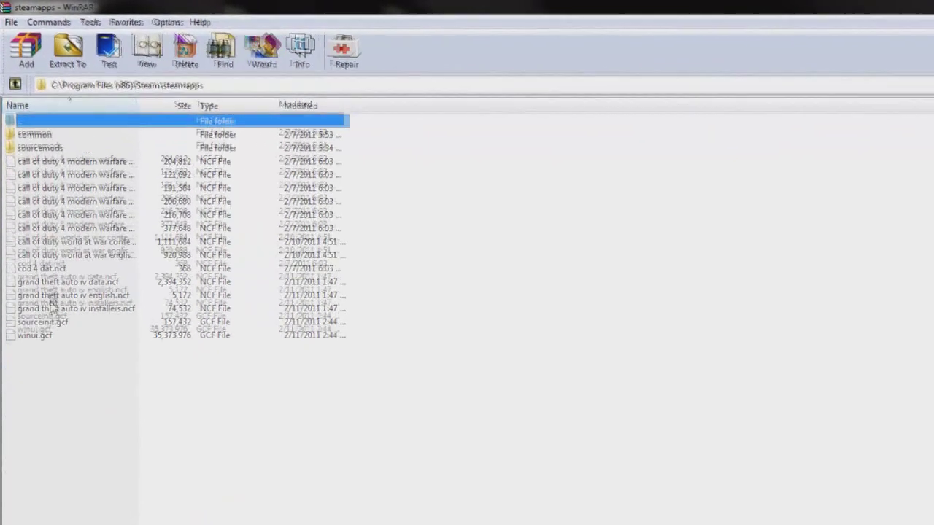
double_click(54, 140)
double_click(54, 140)
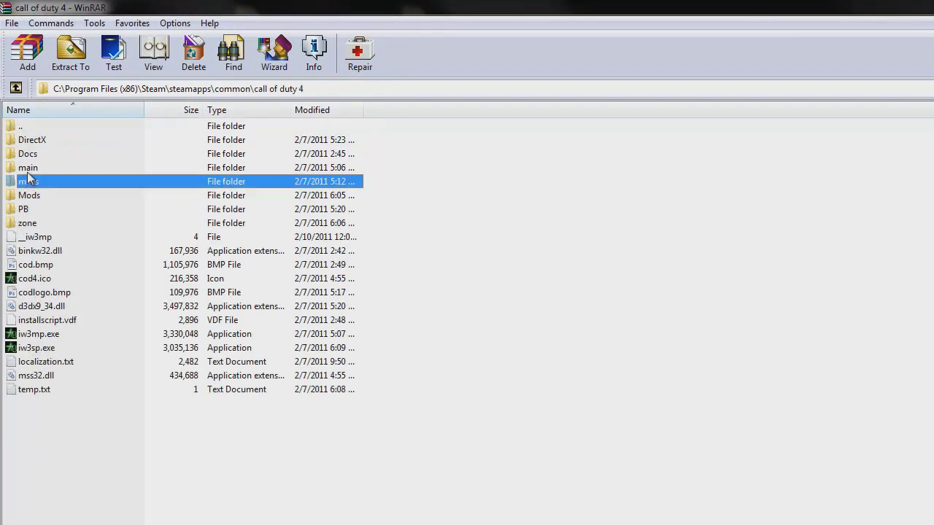
double_click(28, 169)
left_click(73, 429)
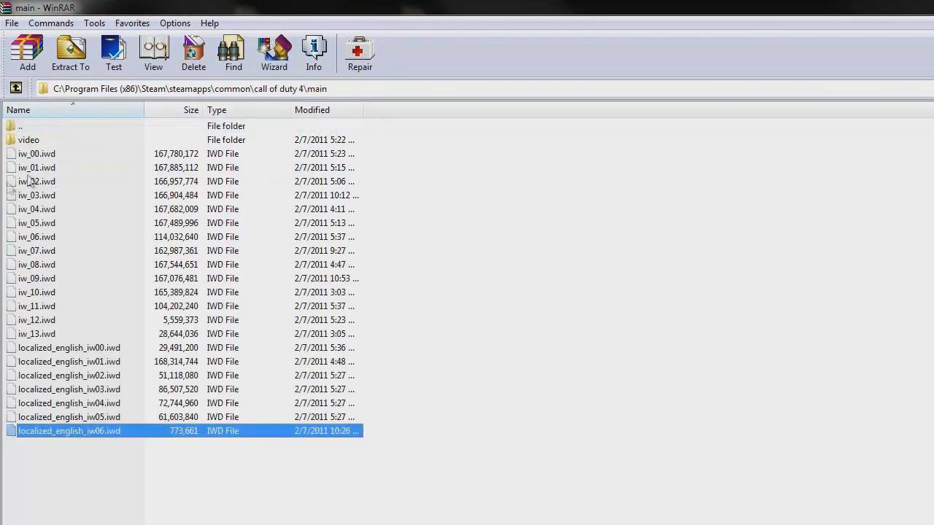
left_click(44, 155, "shift")
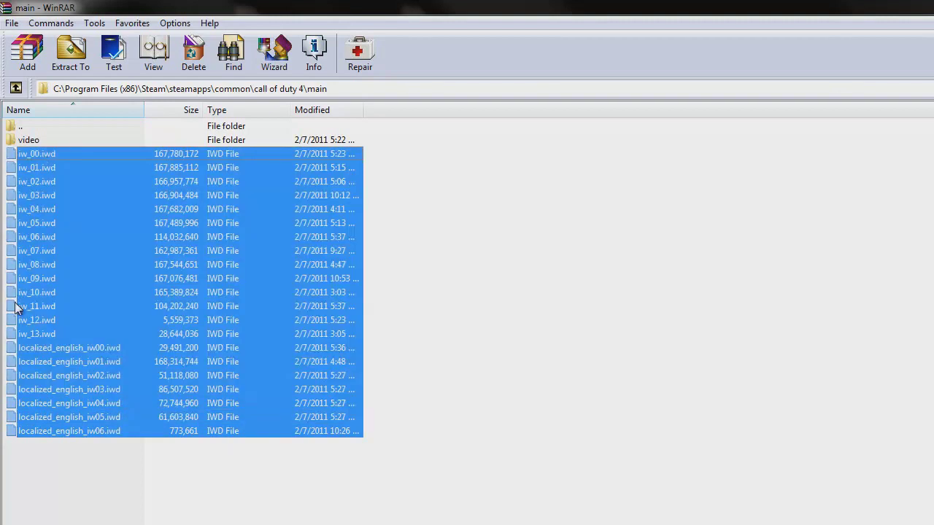
- Climb back to Program Files (x86) and open Activision\Call of Duty 4 - Modern Warfare\main
left_click(15, 88)
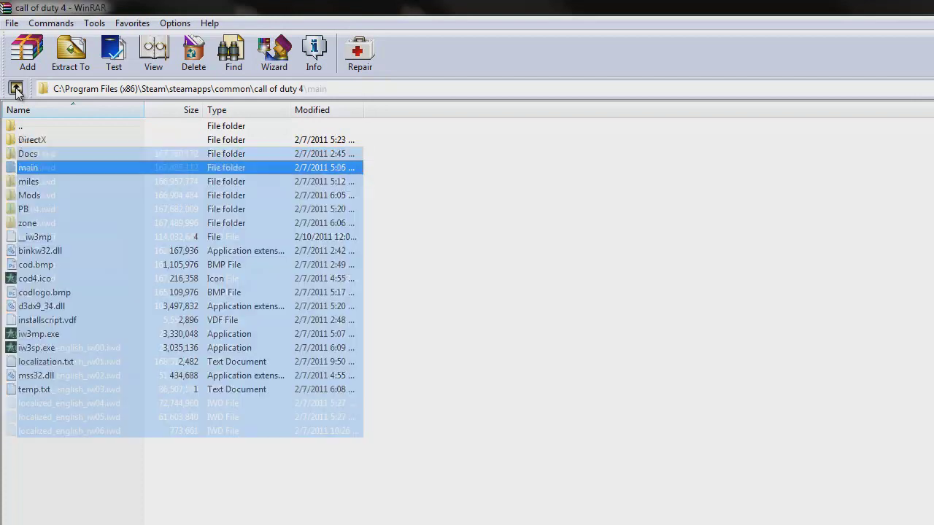
left_click(16, 89)
left_click(16, 89)
left_click(15, 88)
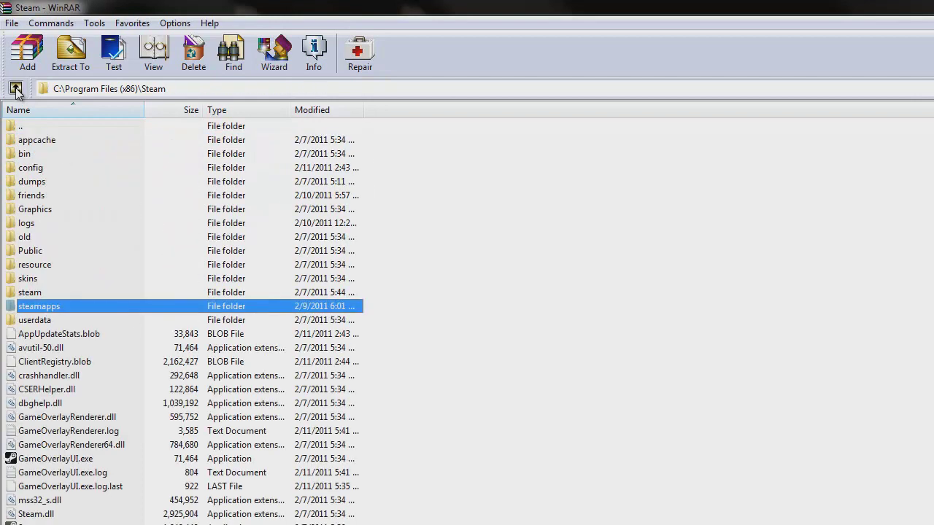
left_click(15, 88)
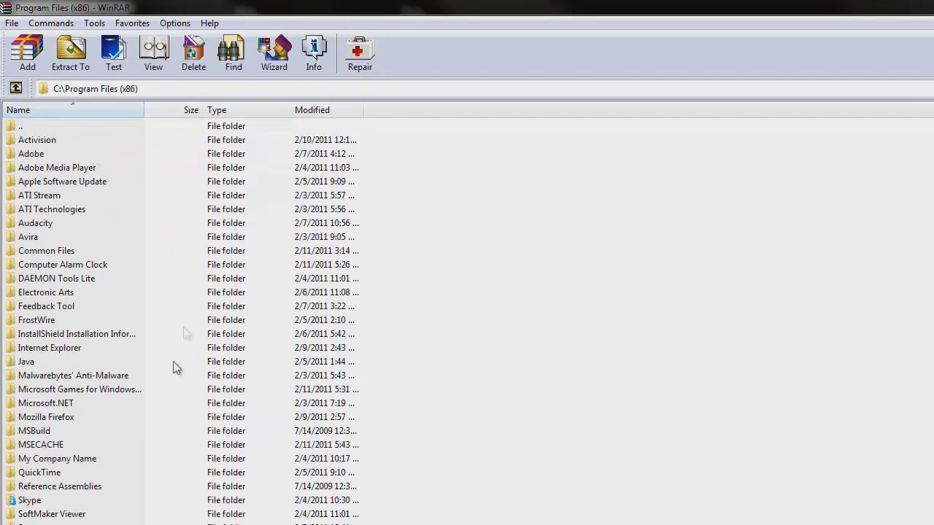
double_click(29, 141)
double_click(29, 140)
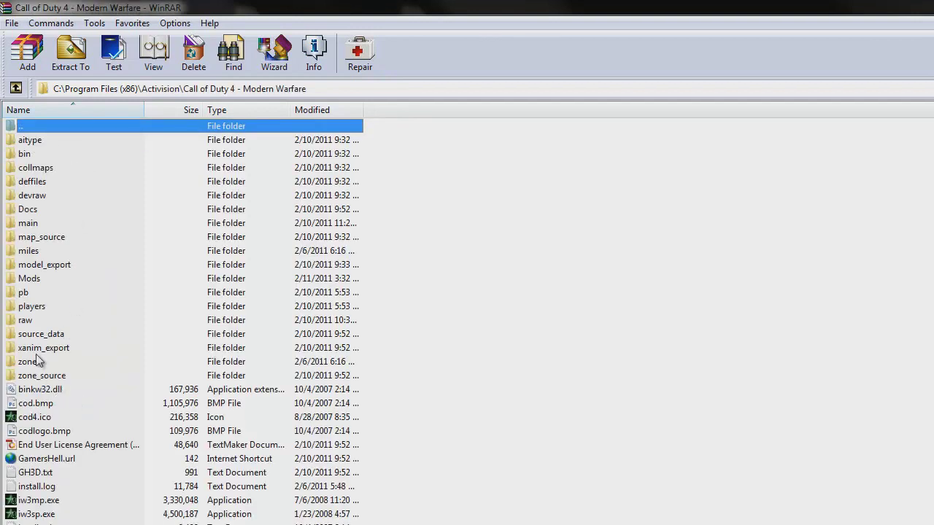
double_click(26, 224)
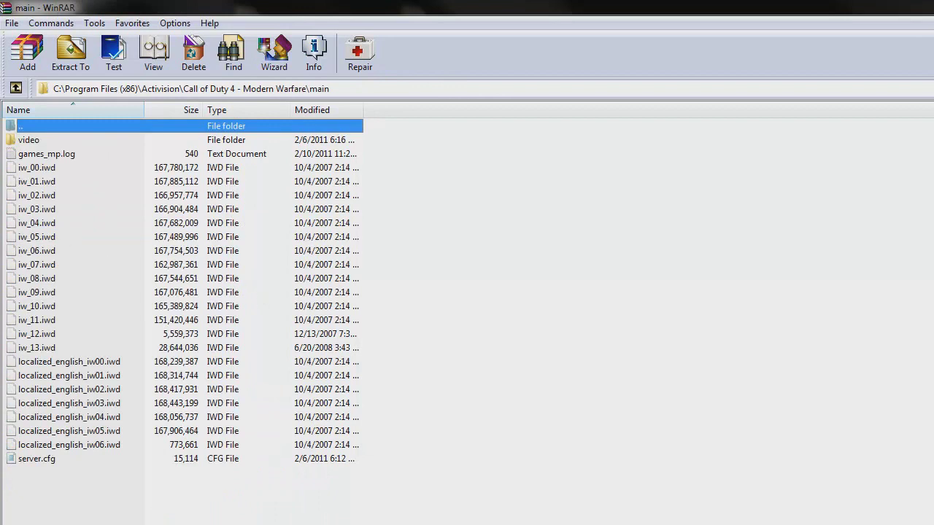
mouse_move(245, 524)
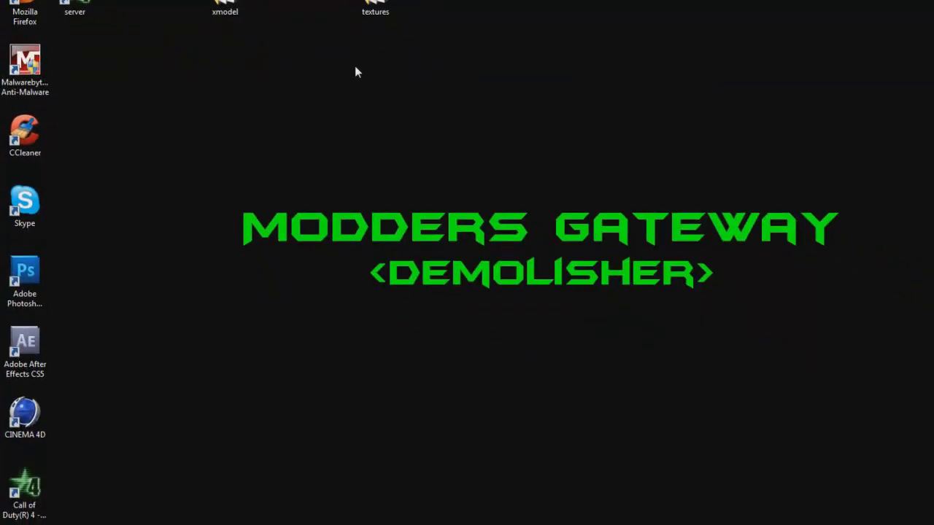
- Go from Computer through Local Disk (C:), Program Files (x86) and Activision into Call of Duty 4 - Modern Warfare
key("super")
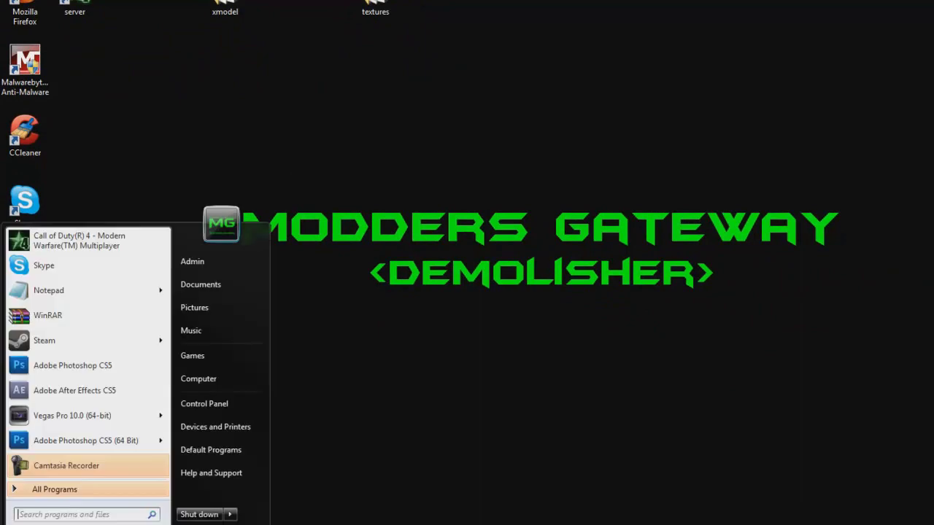
left_click(239, 375)
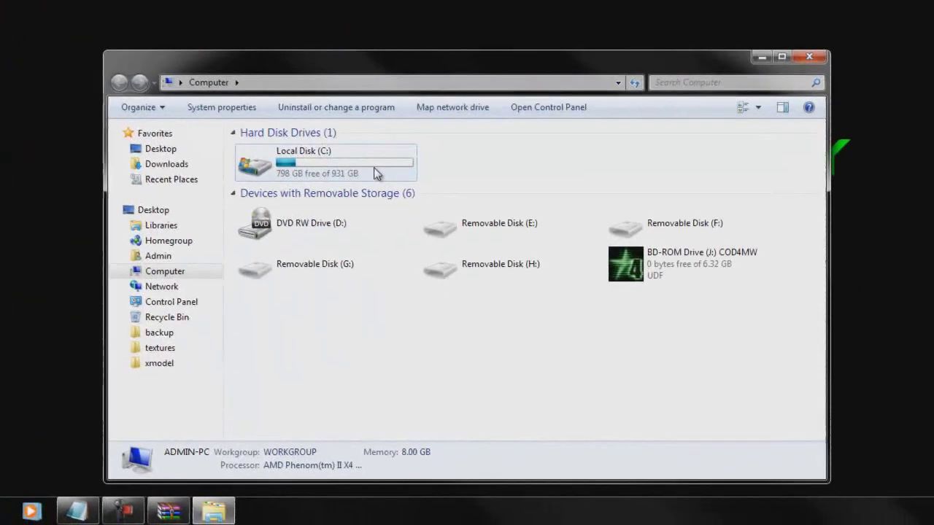
double_click(374, 169)
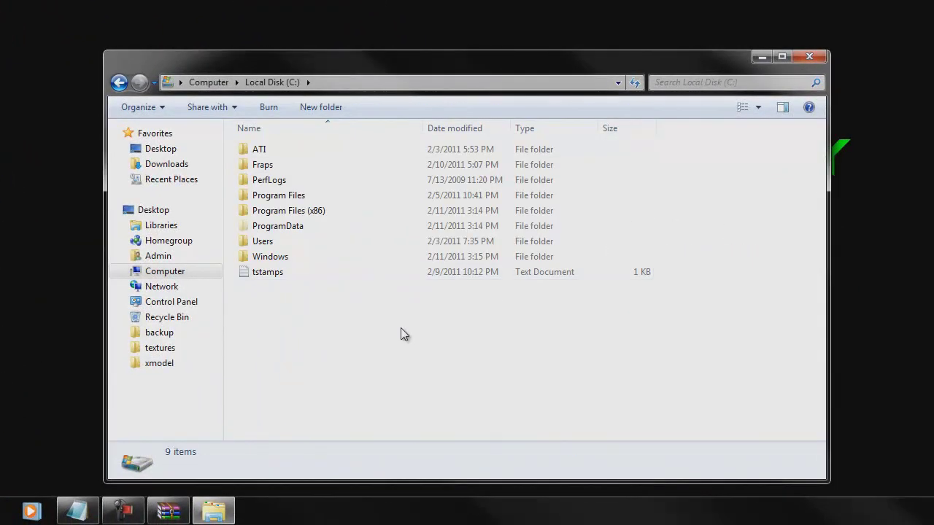
double_click(357, 210)
double_click(323, 152)
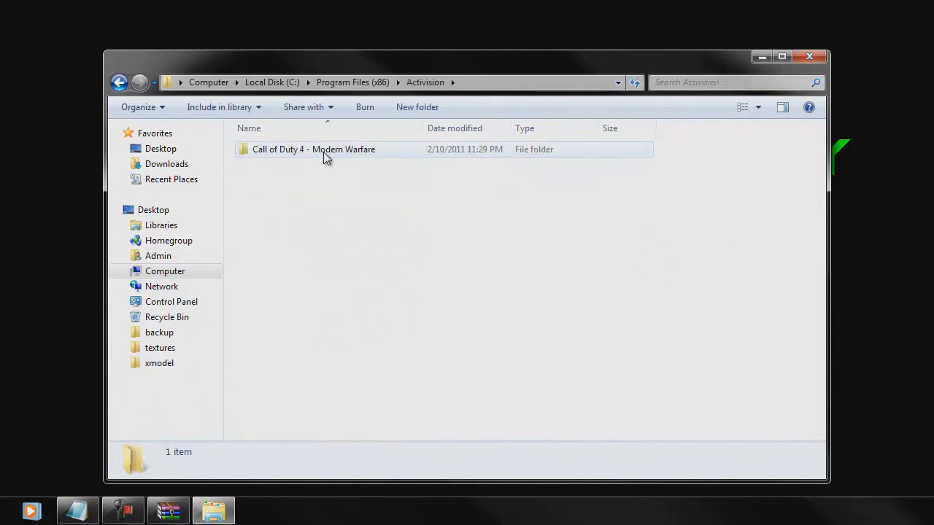
double_click(325, 152)
- Browse the game folder's contents, selecting the model_export and map_source folders
scroll(621, 340, "down", 5)
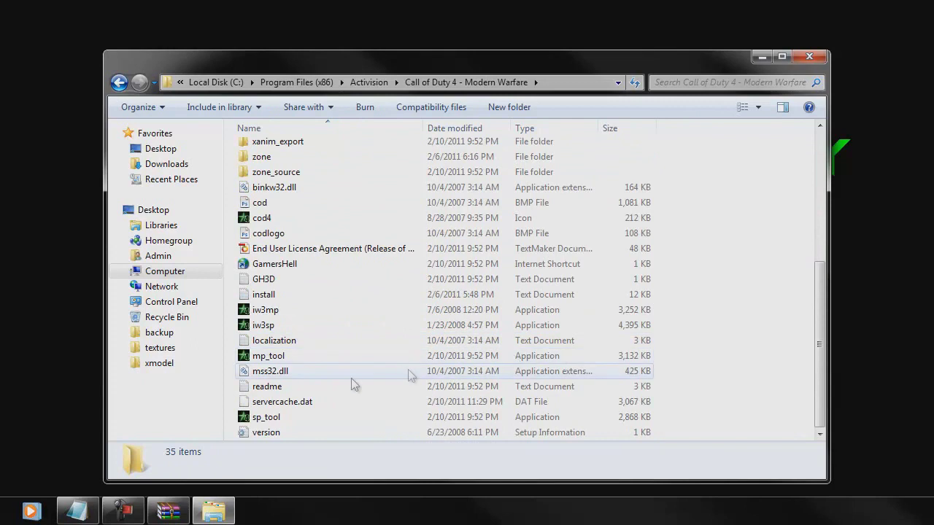
scroll(376, 372, "up", 2)
scroll(376, 377, "up", 3)
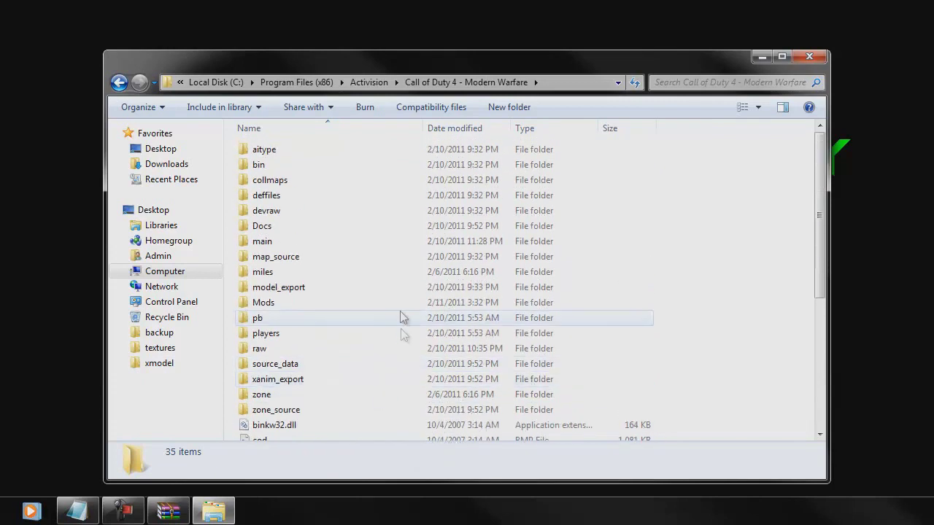
scroll(314, 295, "down", 1)
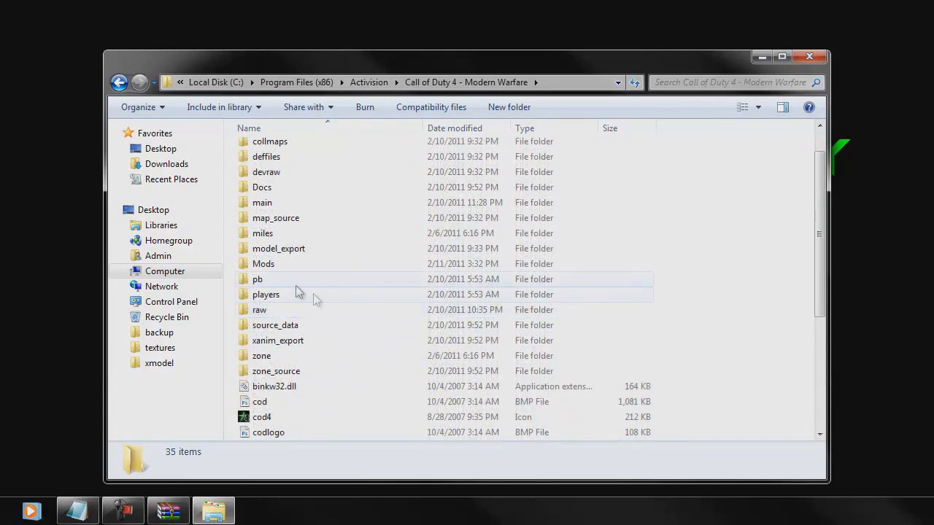
left_click(303, 248)
left_click(355, 218)
scroll(355, 307, "down", 3)
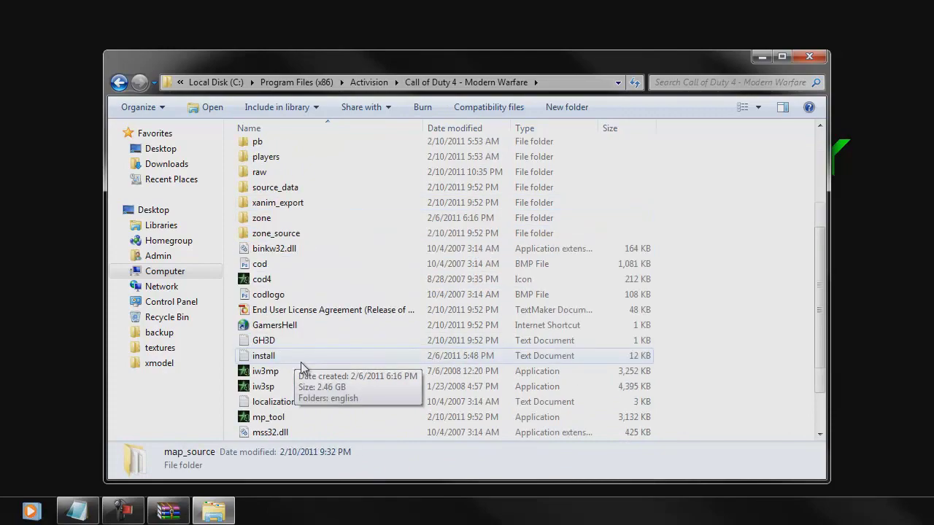
scroll(358, 387, "down", 2)
scroll(358, 385, "up", 4)
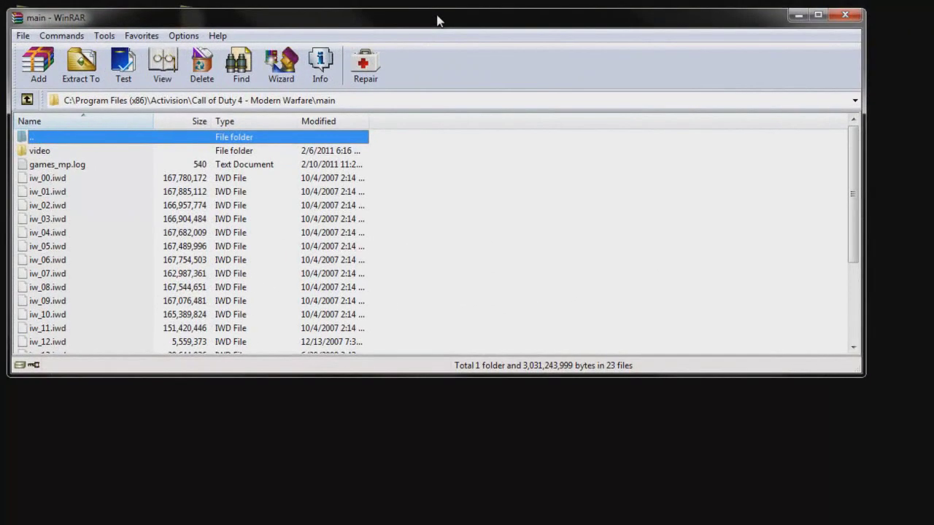
- In WinRAR, open the iw_00.iwd archive and its images folder
left_click(62, 183)
scroll(110, 252, "down", 2)
scroll(111, 251, "up", 2)
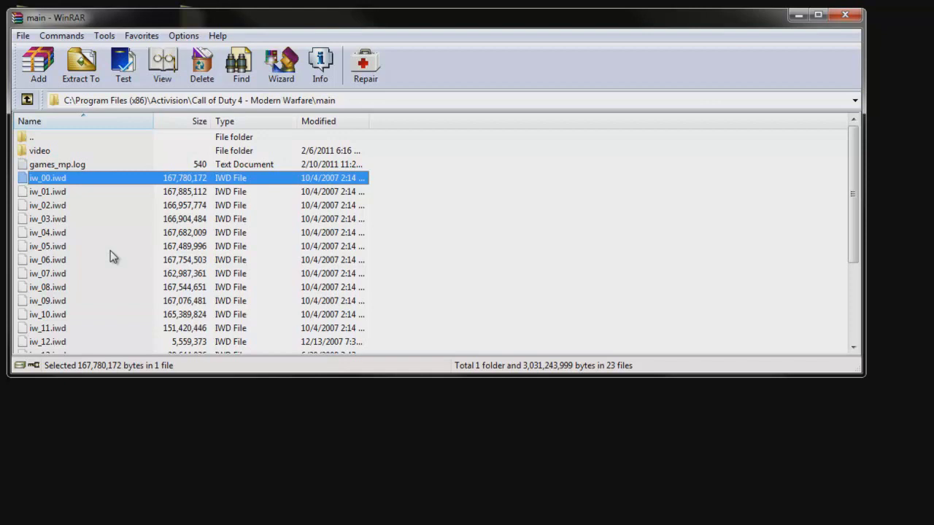
double_click(65, 179)
scroll(139, 295, "down", 1)
scroll(141, 298, "up", 1)
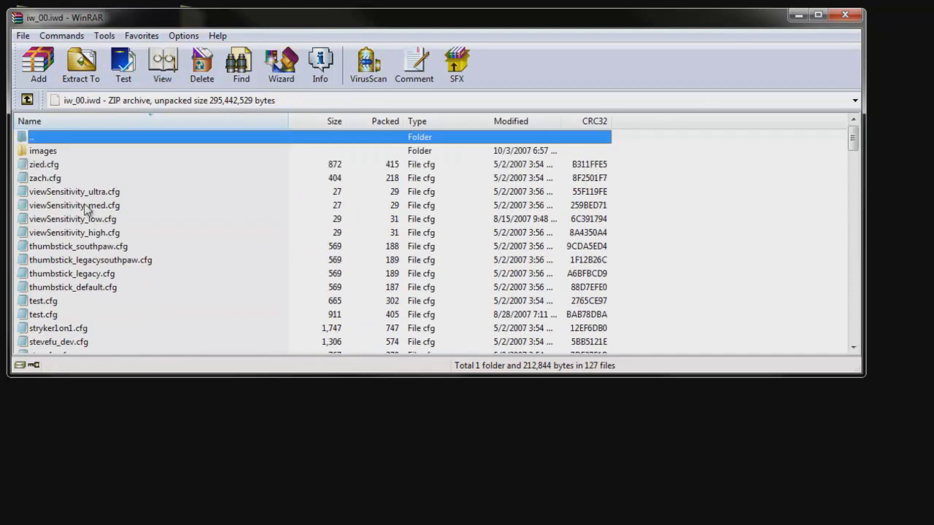
double_click(44, 151)
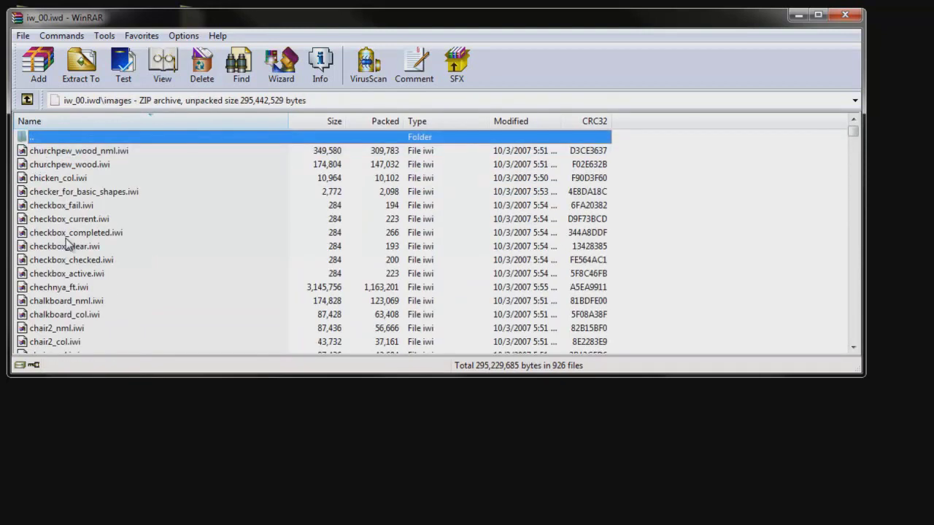
- Move the WinRAR window aside and open the desktop textures folder
left_click_drag(856, 140, 859, 260)
scroll(209, 292, "down", 15)
left_click_drag(211, 20, 233, 124)
double_click(195, 35)
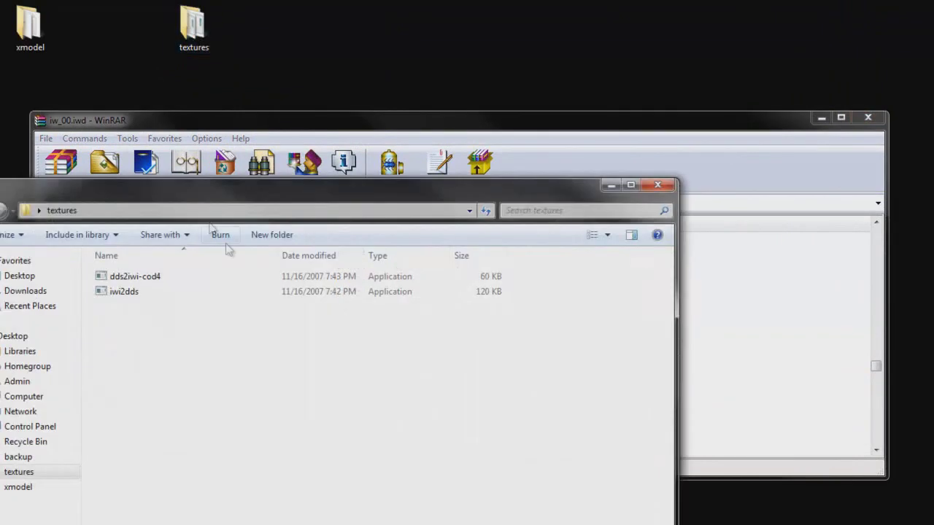
- Arrange both windows and extract bird.iwi from the archive into the textures folder
left_click_drag(273, 193, 252, 188)
left_click_drag(290, 132, 438, 73)
left_click(365, 220)
left_click(374, 193)
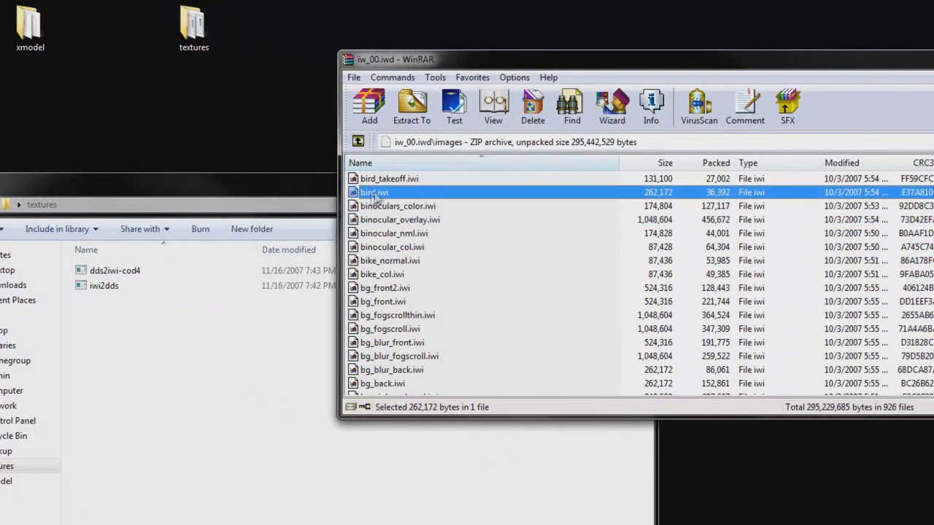
left_click_drag(373, 194, 170, 360)
- Convert bird.iwi with iwi2dds, producing the DDS file bird.iwi_out
left_click(267, 146)
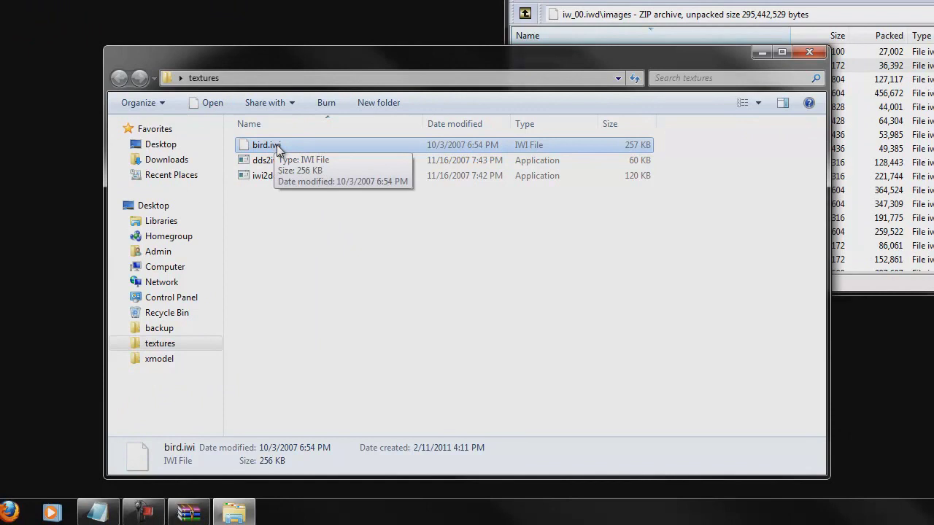
left_click_drag(275, 150, 315, 173)
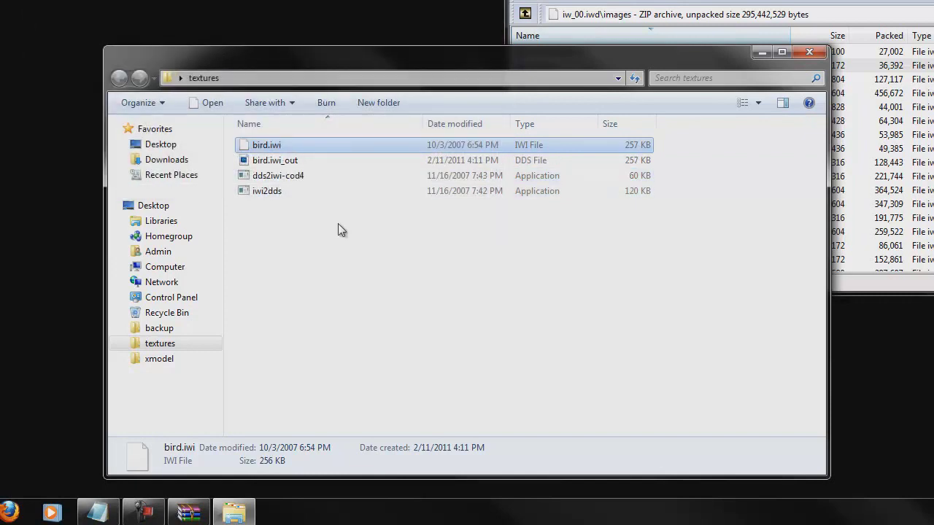
left_click(338, 160)
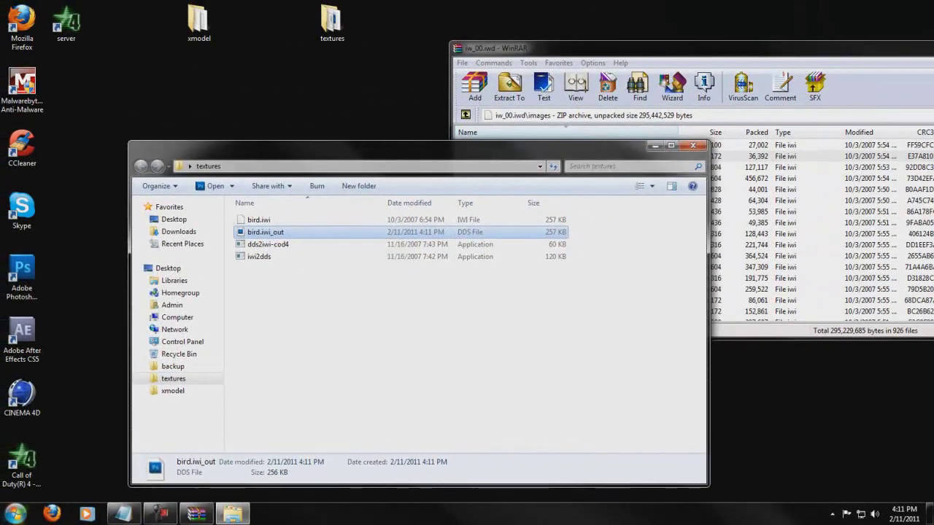
- Launch Adobe Photoshop CS5, continuing the trial and skipping the Adobe ID sign-in
key("super")
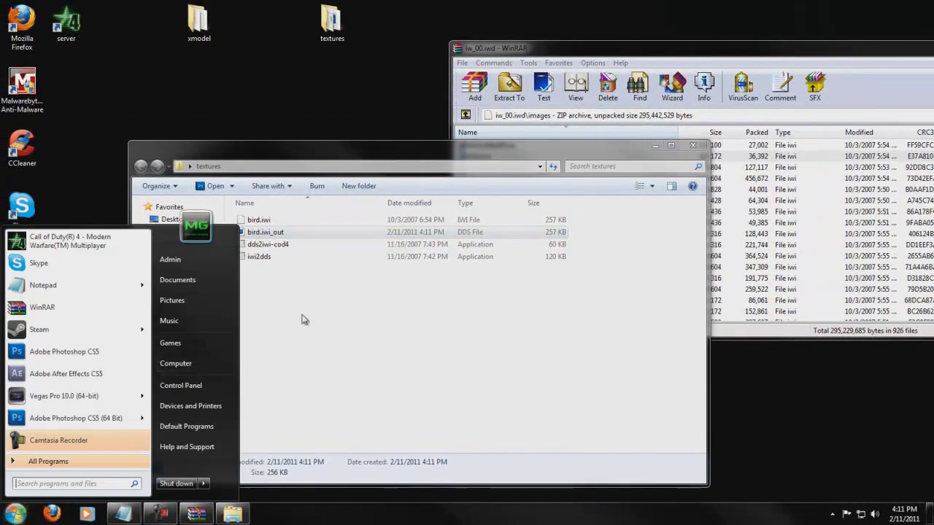
left_click(85, 354)
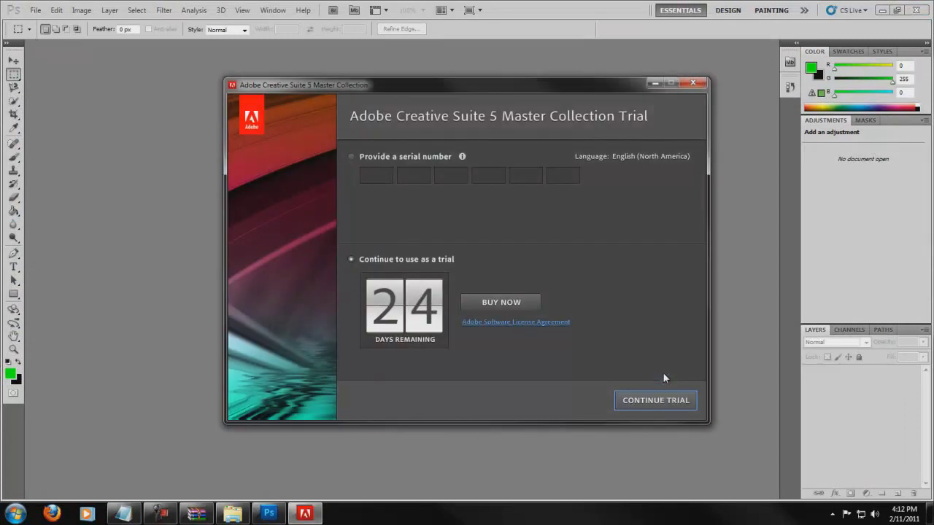
left_click(654, 401)
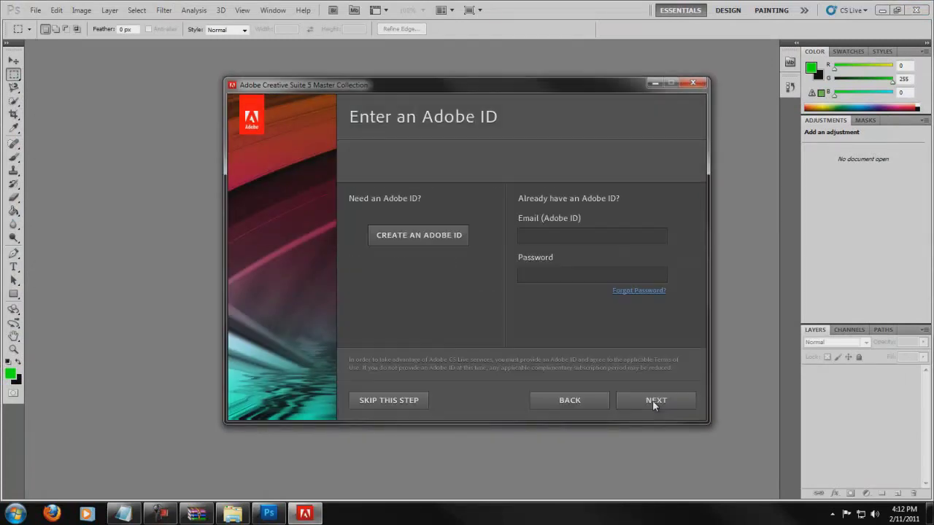
left_click(384, 400)
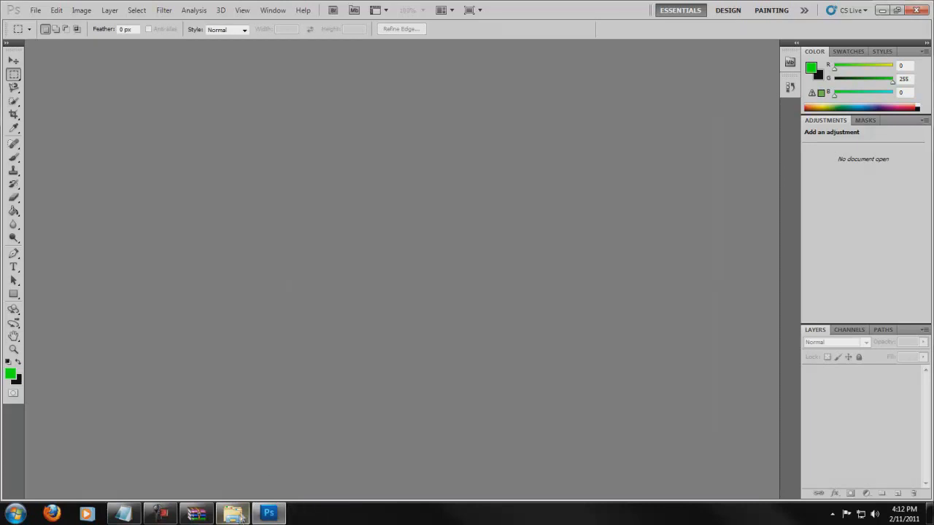
- Drag bird.iwi_out from the textures folder into Photoshop to open it
left_click(241, 518)
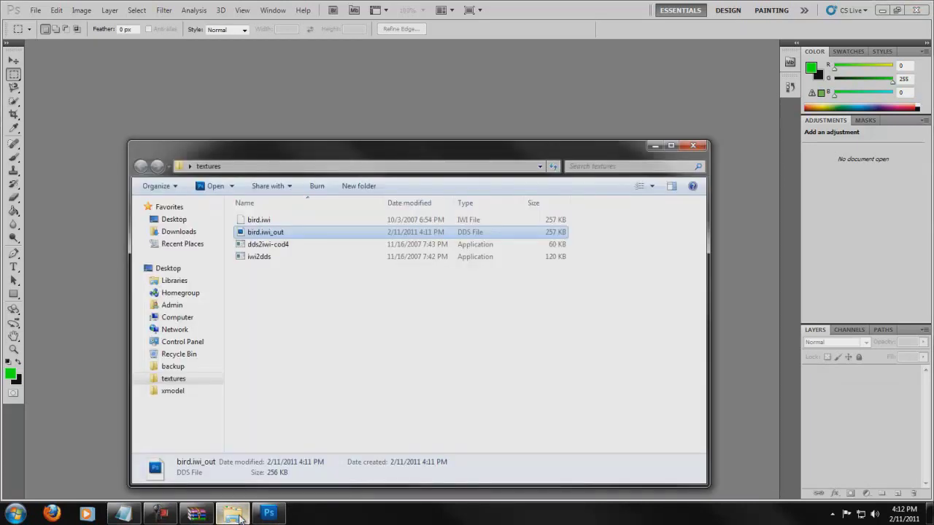
left_click(35, 10)
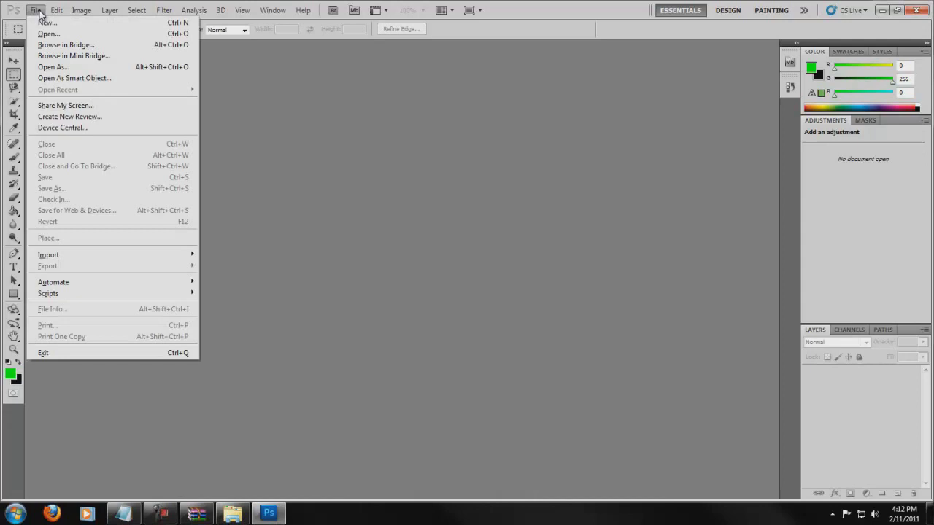
left_click(234, 516)
left_click_drag(282, 237, 387, 128)
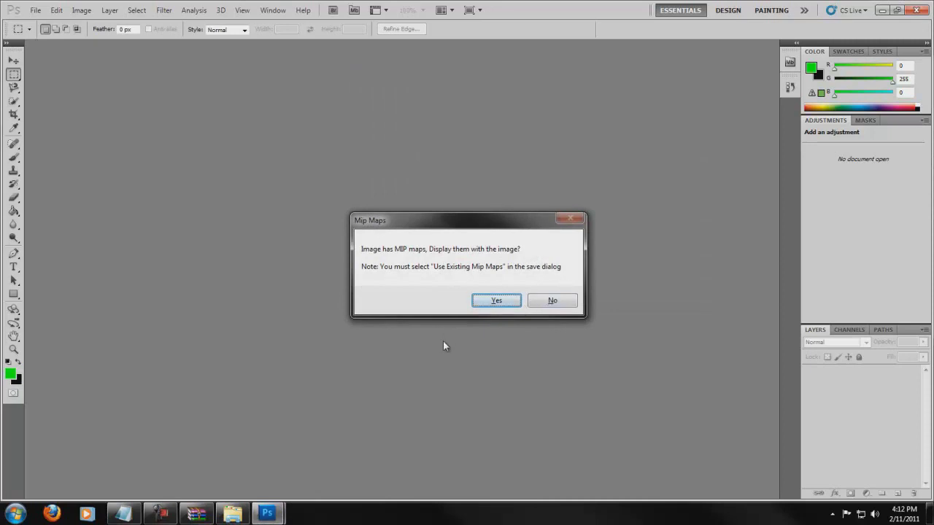
- Open bird.iwi_out.dds without MIP maps, view its 4×4 bird grid, then close the document
left_click(550, 301)
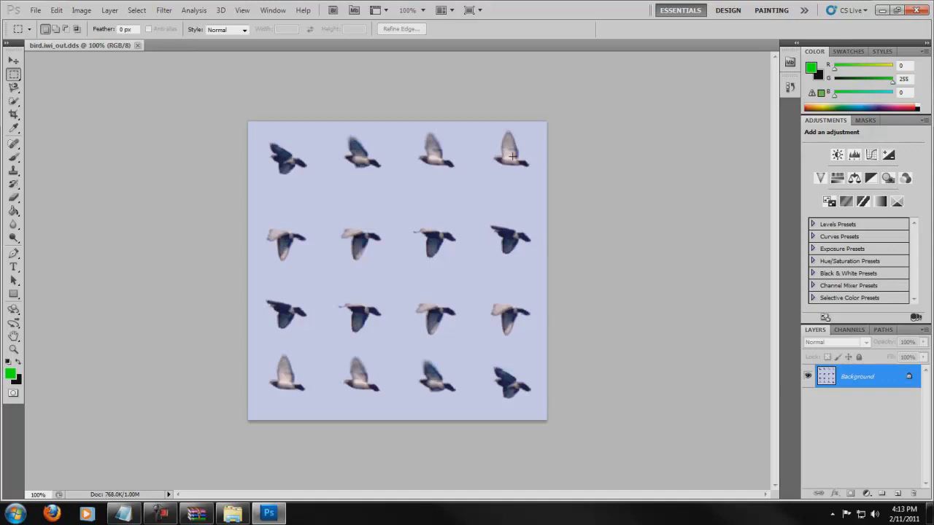
left_click(138, 45)
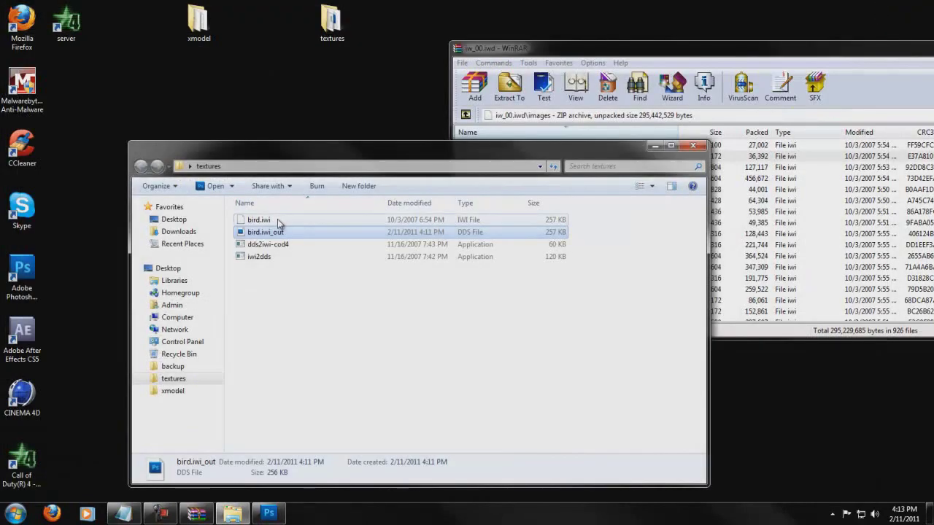
- Delete bird.iwi and bird.iwi_out from the textures folder
left_click(277, 219)
left_click(279, 232)
left_click(281, 221, "ctrl")
key("Delete")
key("Return")
- Minimize WinRAR, open the desktop xmodel folder and launch XModelExporter, dismissing its three messages
left_click(541, 52)
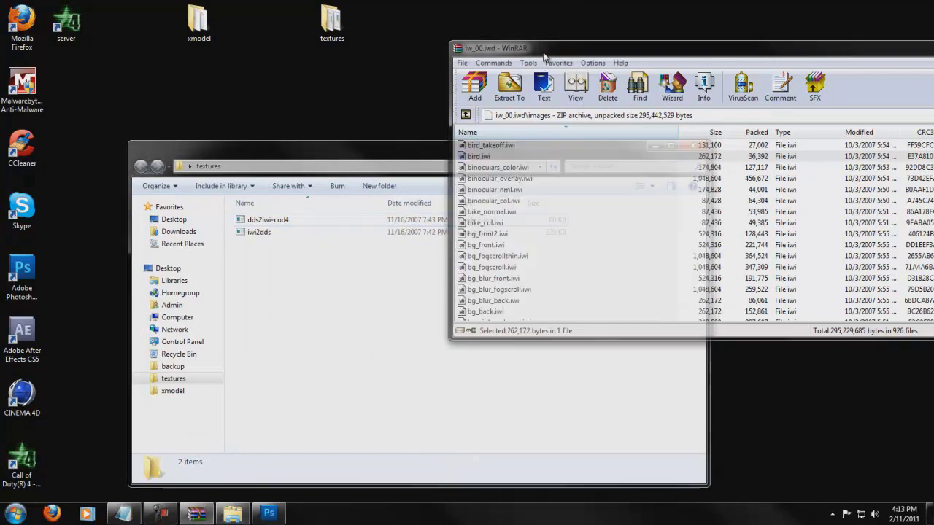
left_click_drag(459, 49, 457, 148)
double_click(670, 148)
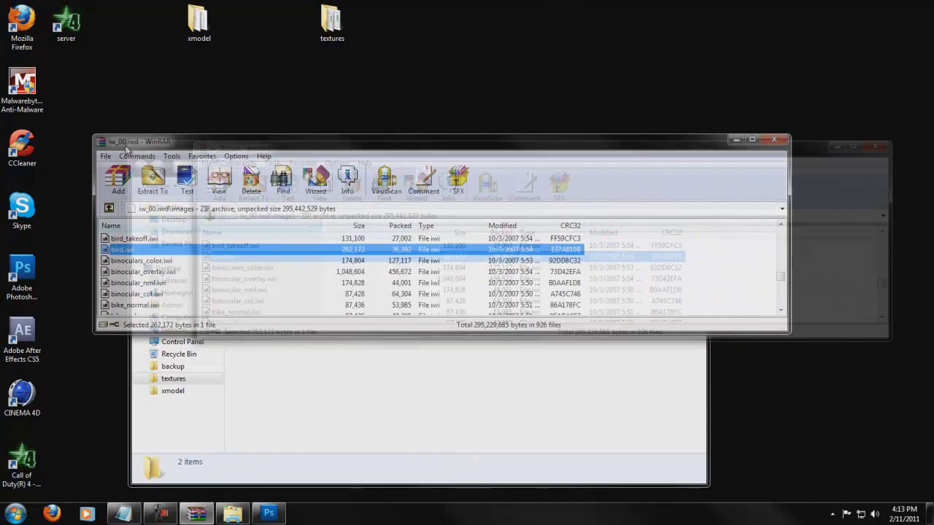
left_click(715, 135)
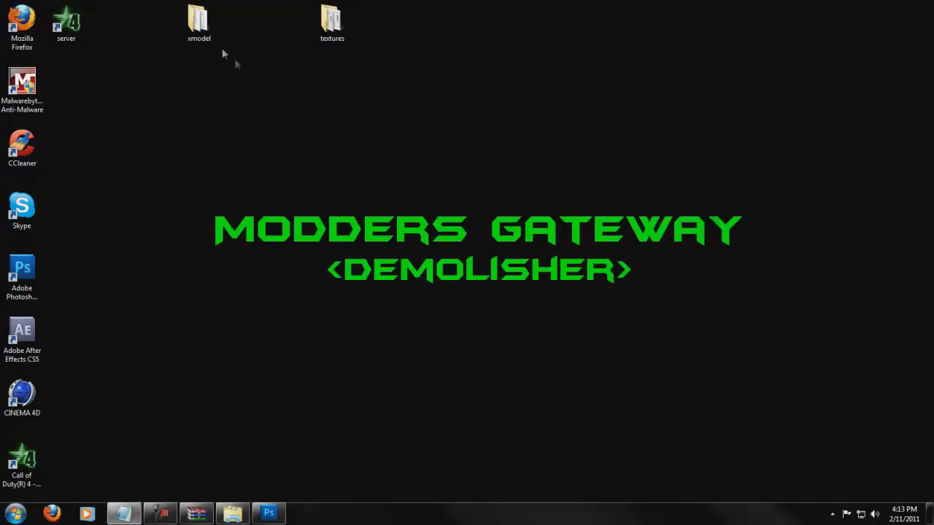
double_click(198, 24)
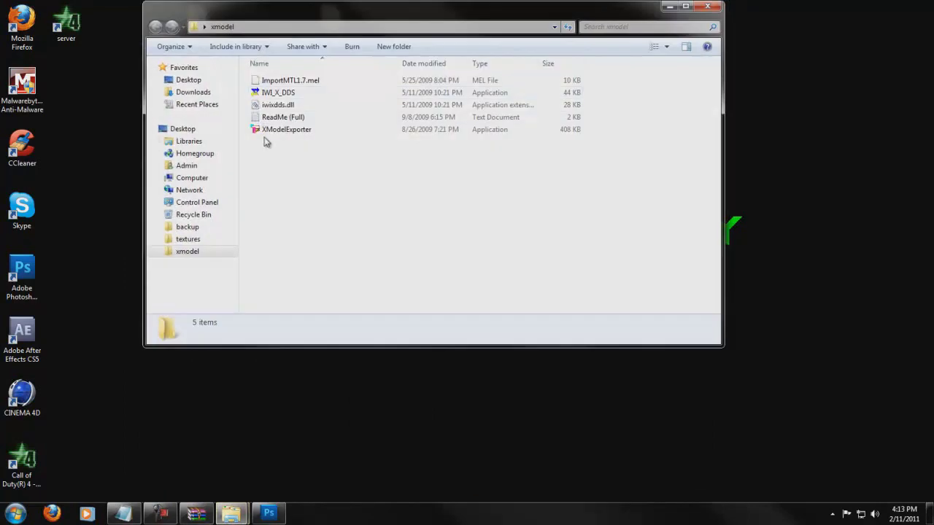
double_click(281, 143)
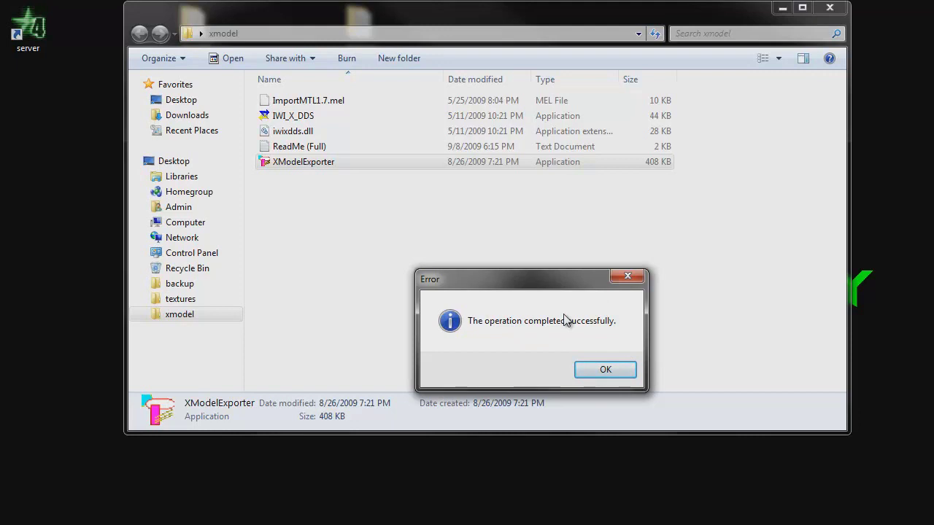
left_click(602, 370)
left_click(600, 355)
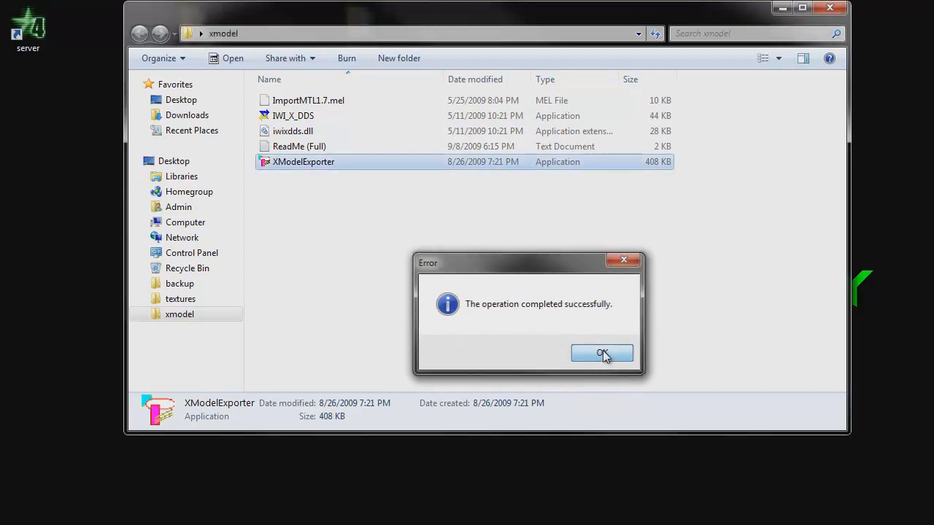
left_click(603, 353)
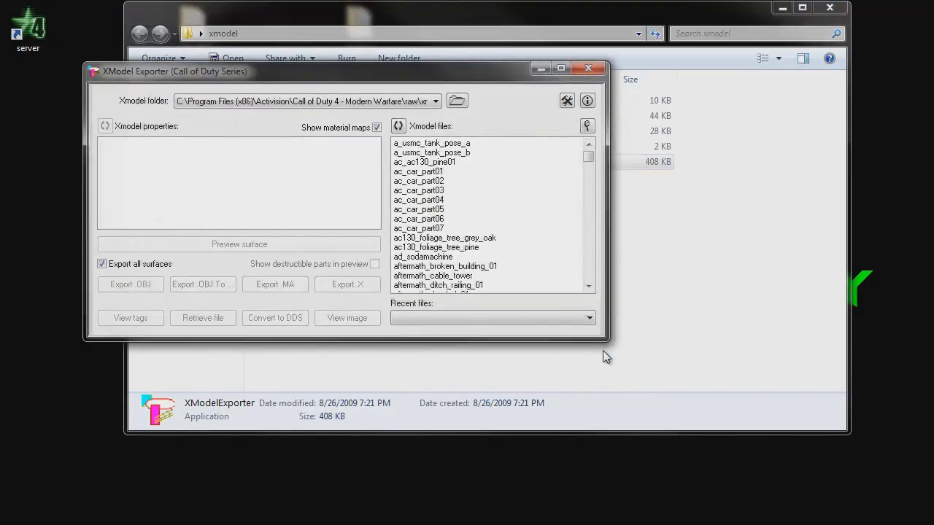
- Set the Xmodel folder to Call of Duty 4 - Modern Warfare\raw\xmodel and try loading ac_car_part01
left_click(457, 102)
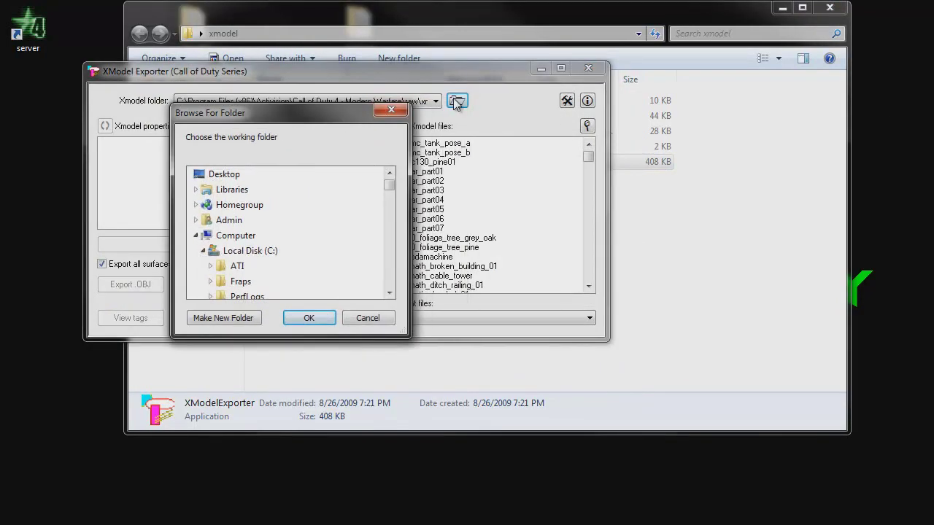
left_click(285, 251)
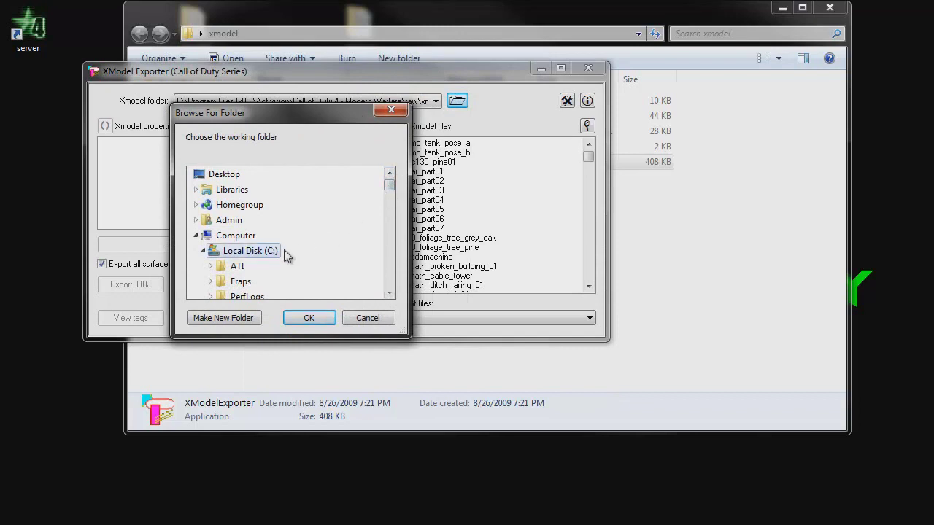
left_click_drag(391, 191, 391, 206)
left_click(354, 190)
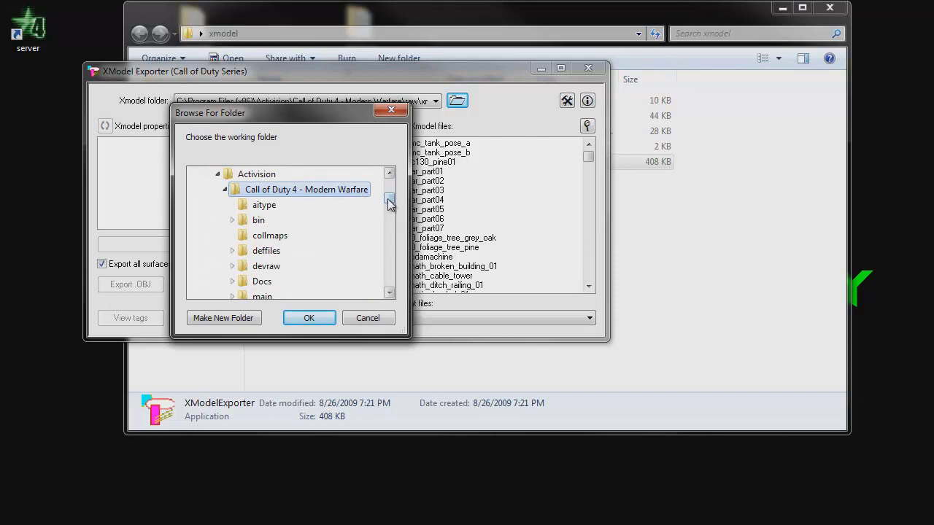
left_click_drag(390, 205, 389, 212)
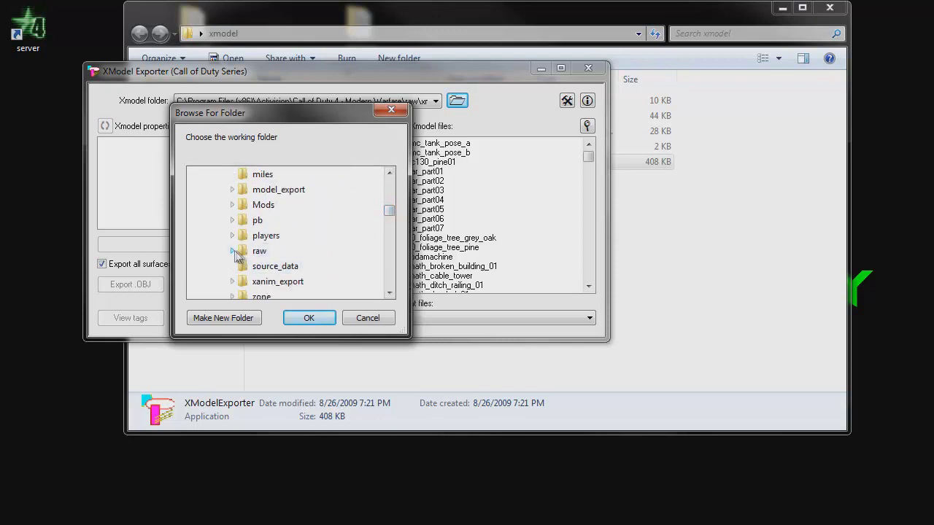
left_click(233, 250)
left_click_drag(388, 209, 380, 237)
left_click(261, 251)
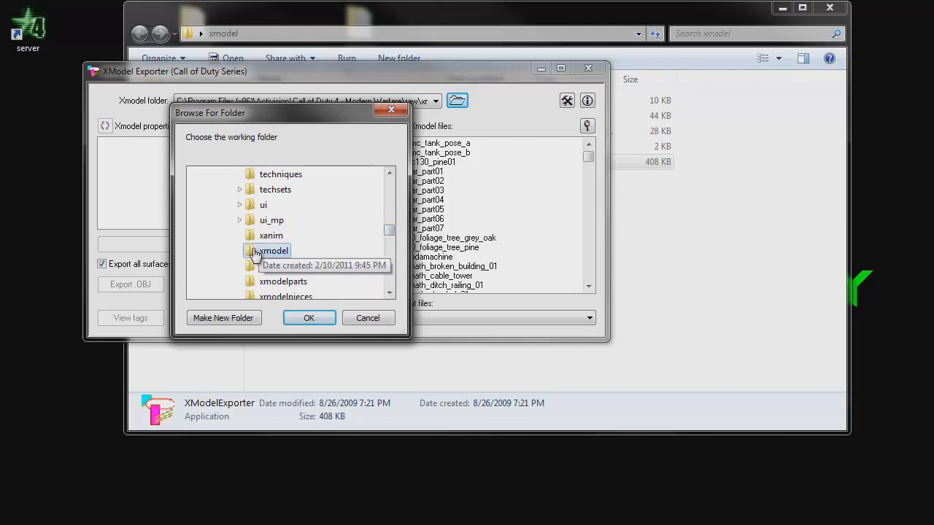
left_click(324, 319)
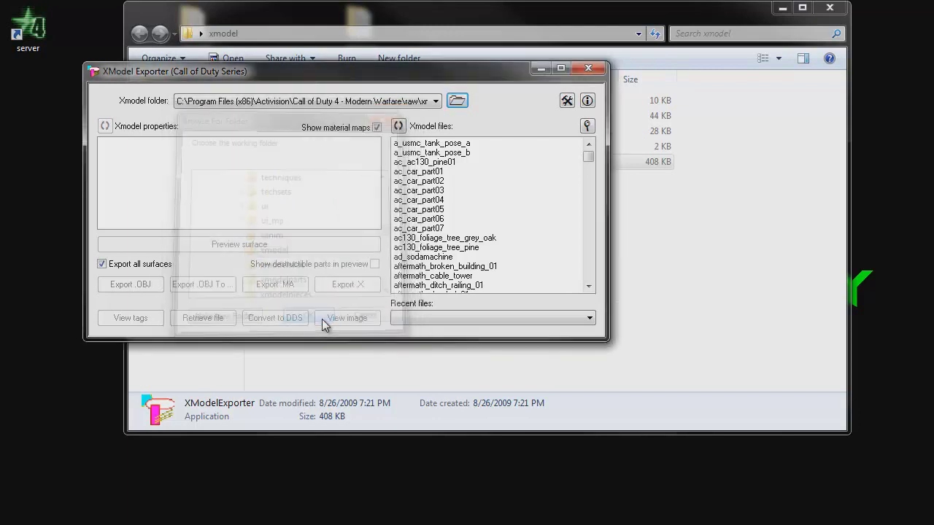
left_click(468, 171)
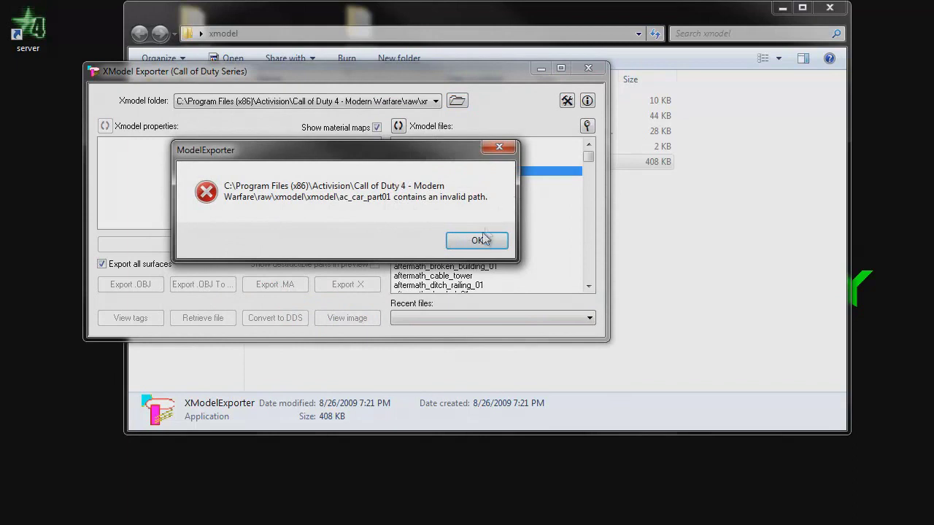
- Try ac_car_part05 and ac_car_part03, dismissing each invalid-path error, then refresh the list
left_click(481, 239)
left_click(426, 209)
left_click(455, 241)
left_click(421, 190)
left_click(479, 241)
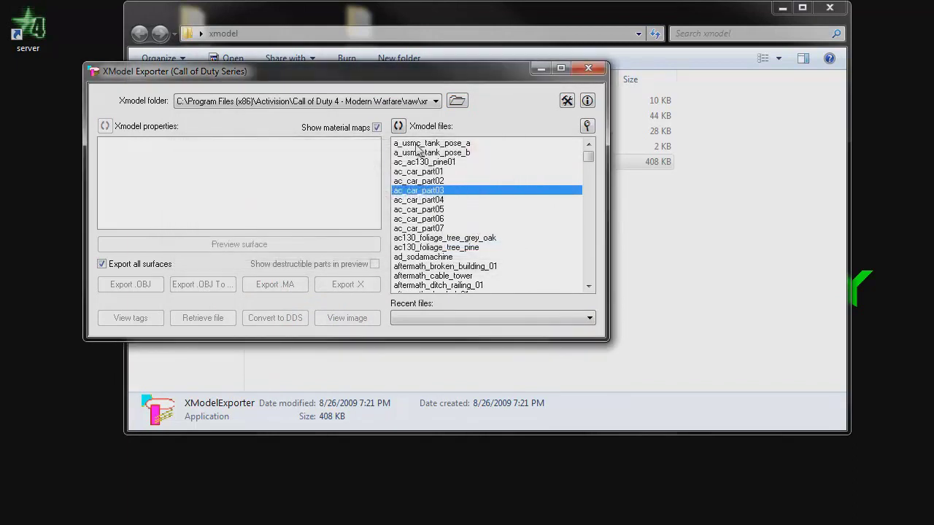
left_click(400, 127)
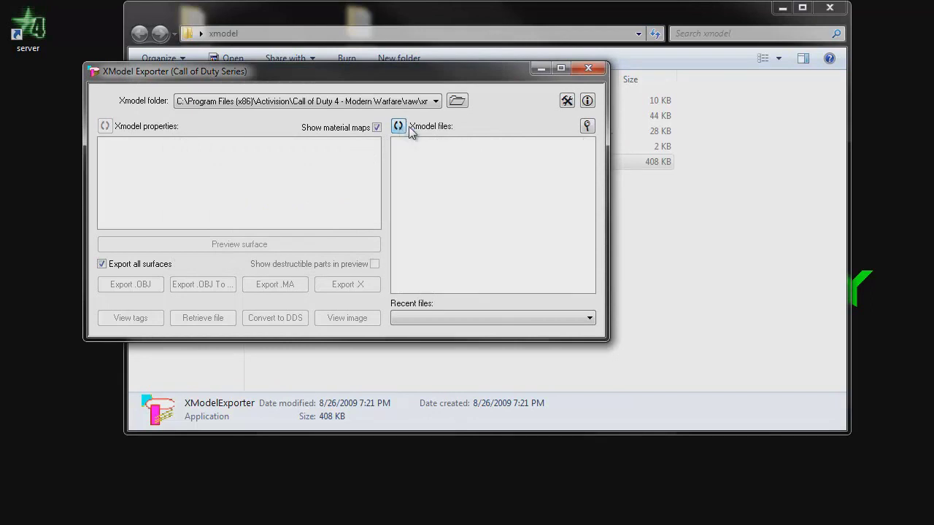
- Re-choose raw\xmodel as the working folder, refresh, and close the exporter
left_click(457, 102)
left_click_drag(446, 176, 443, 213)
left_click(332, 186)
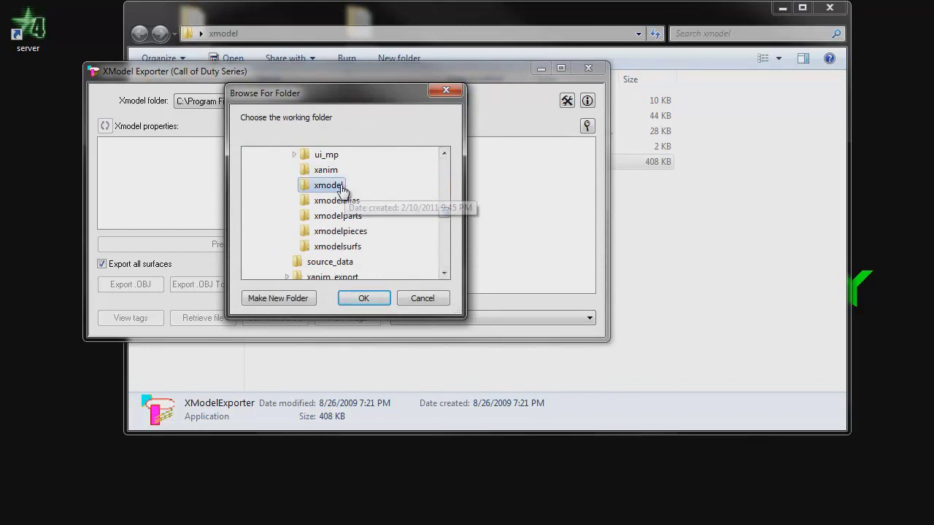
left_click(382, 301)
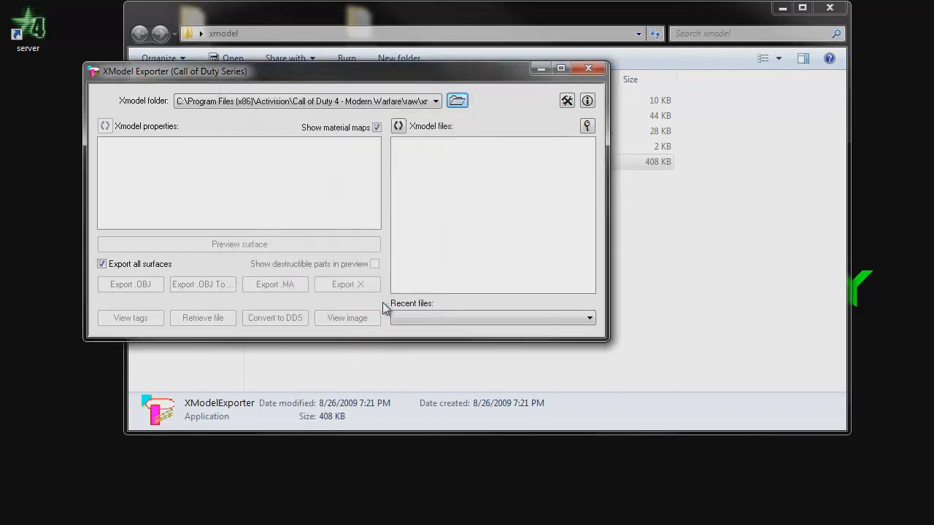
left_click(399, 125)
left_click(588, 69)
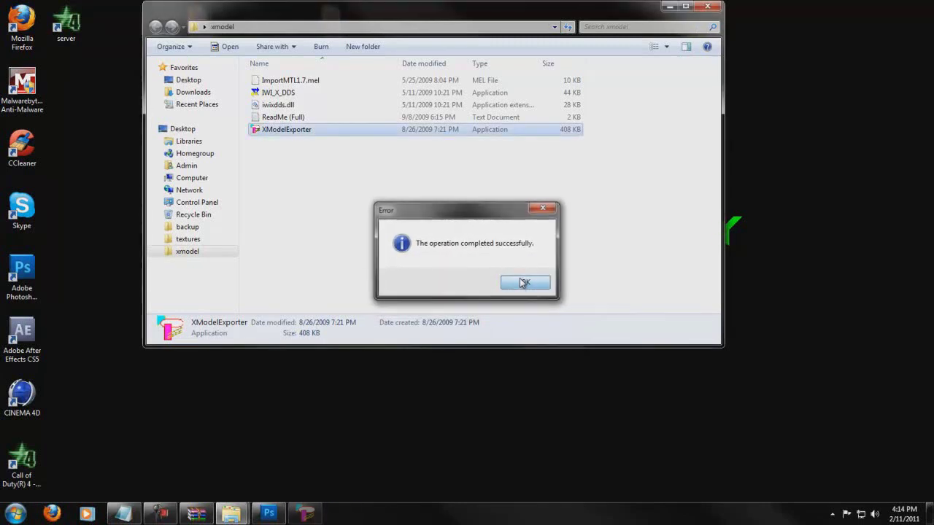
- Dismiss the startup message and click through the first models, such as a_usmc_tank_pose_a
left_click(524, 282)
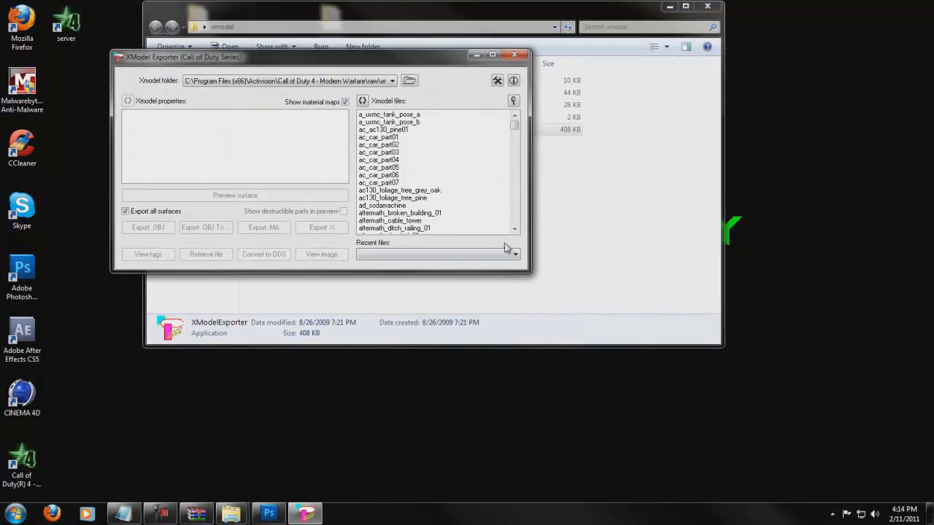
left_click(408, 176)
left_click(385, 129)
left_click(389, 122)
left_click(389, 115)
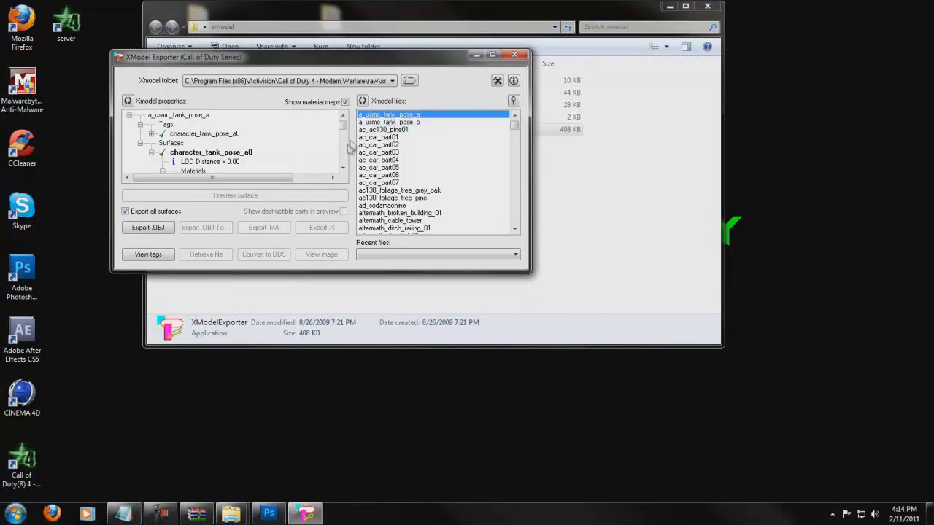
- Maximize the exporter, scroll the Xmodel files list and select me_statue
double_click(358, 58)
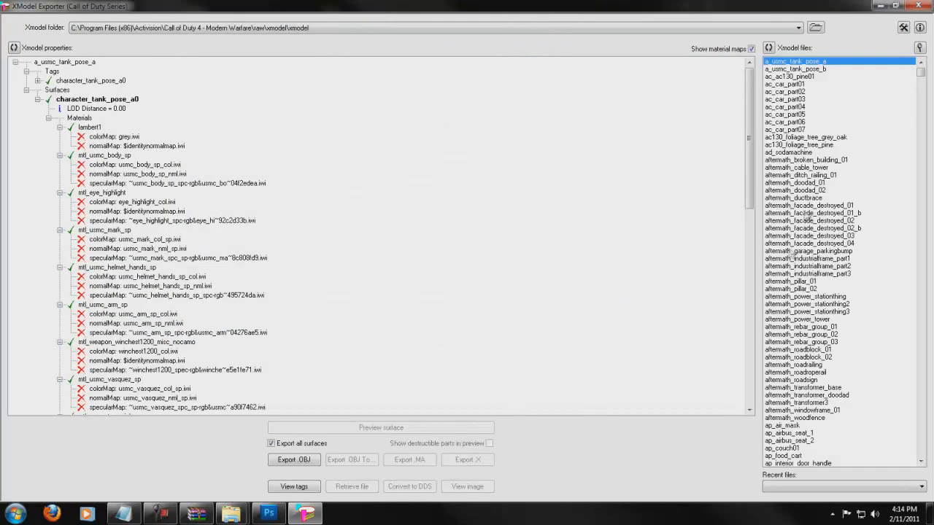
left_click(845, 107)
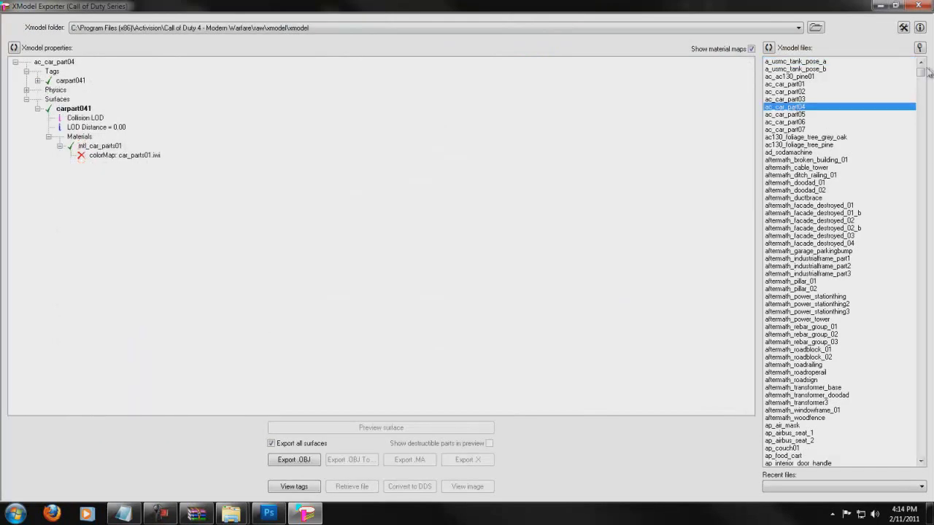
left_click_drag(922, 74, 928, 101)
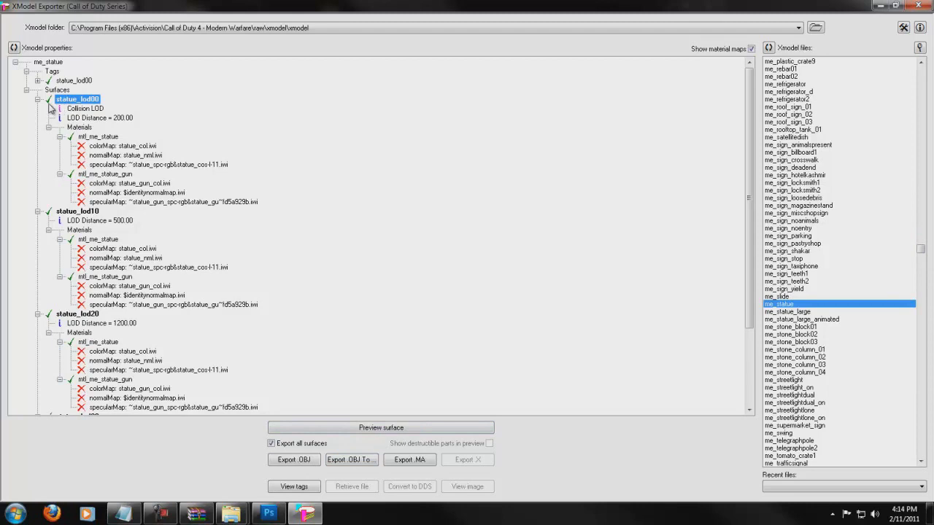
left_click(410, 430)
scroll(465, 178, "up", 6)
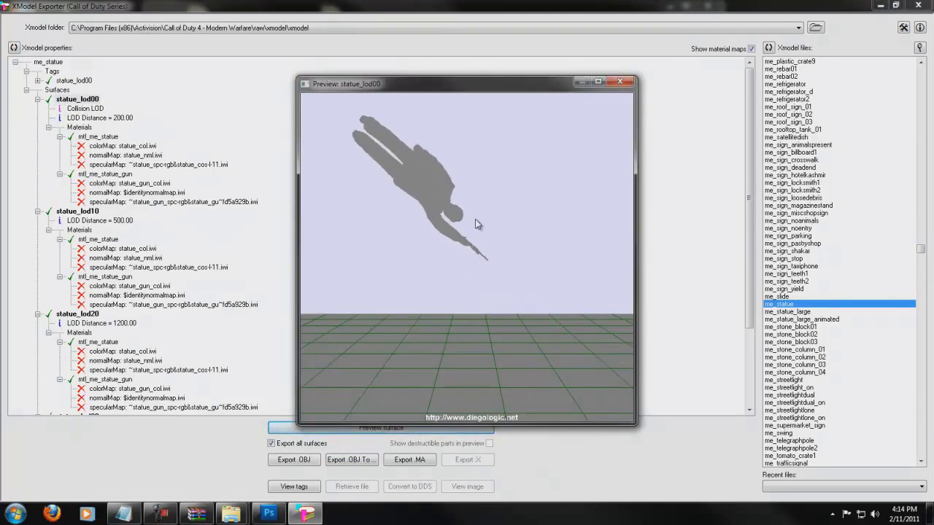
left_click_drag(407, 224, 380, 79)
left_click_drag(470, 189, 504, 267)
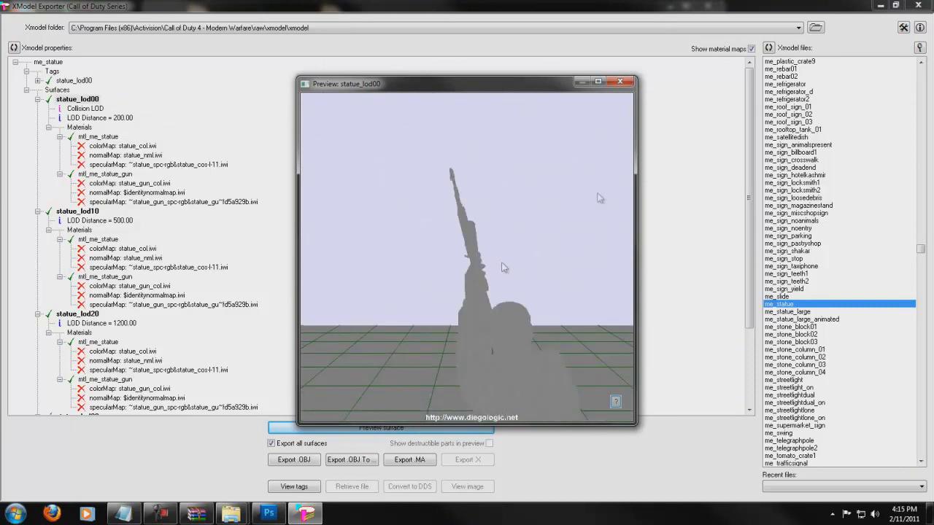
left_click(620, 82)
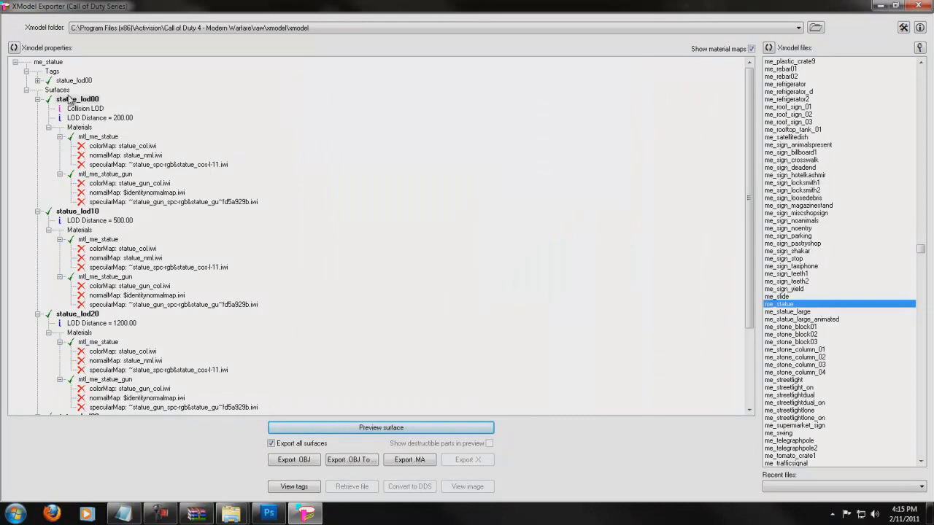
- Export me_statue as OBJ to the Desktop and minimize XModel Exporter
left_click(334, 466)
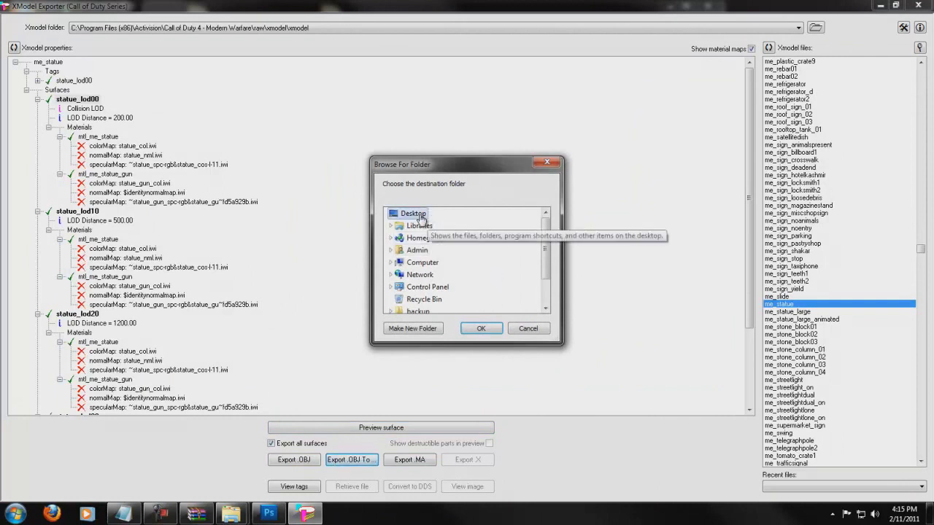
left_click(474, 328)
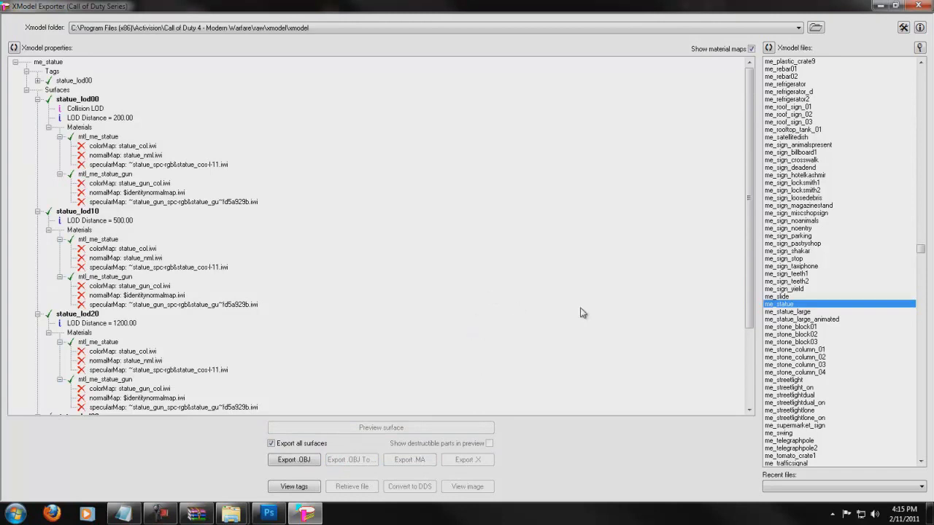
left_click(881, 5)
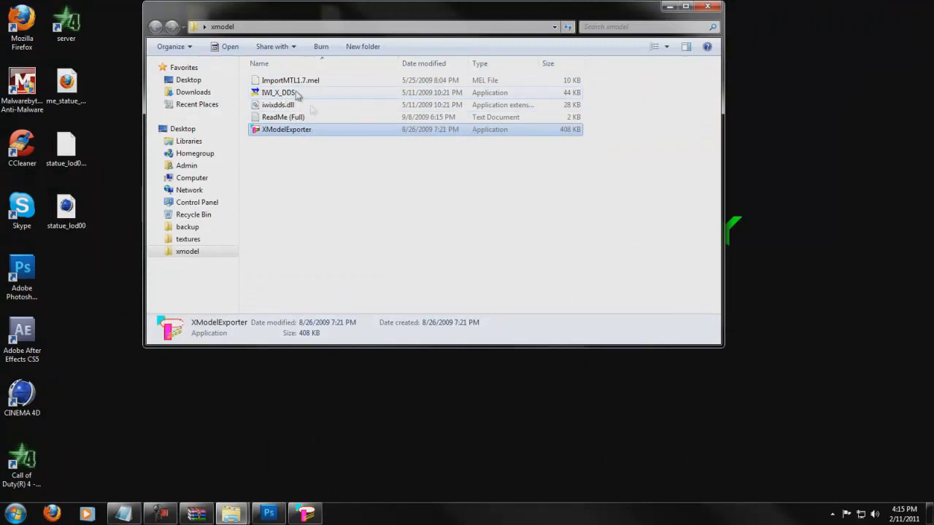
- Restore WinRAR to full screen and back out of iw_00.iwd to the game's main folder
left_click(196, 514)
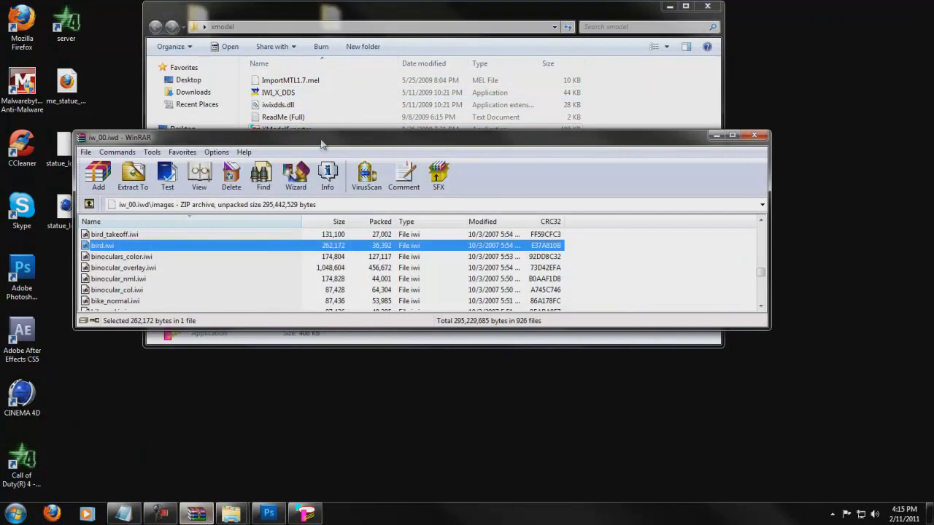
left_click_drag(325, 138, 333, 5)
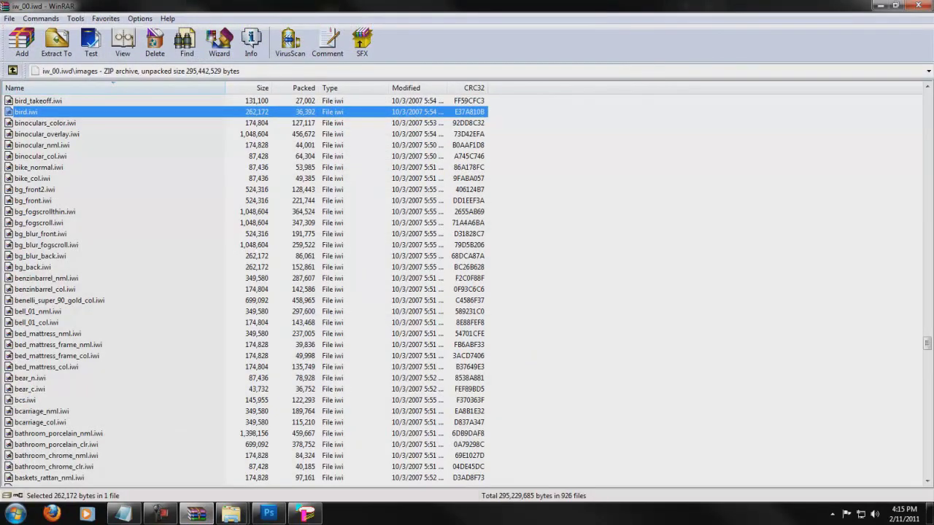
left_click_drag(927, 349, 930, 487)
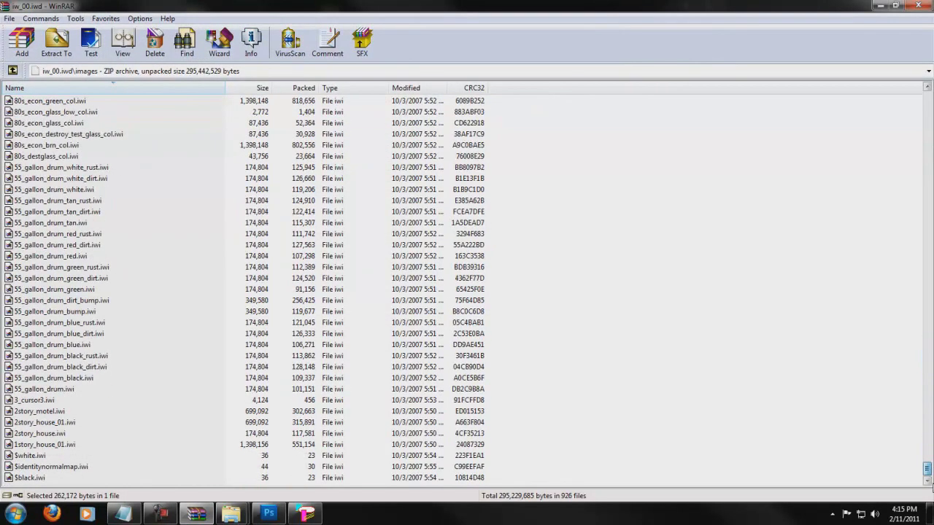
left_click(12, 71)
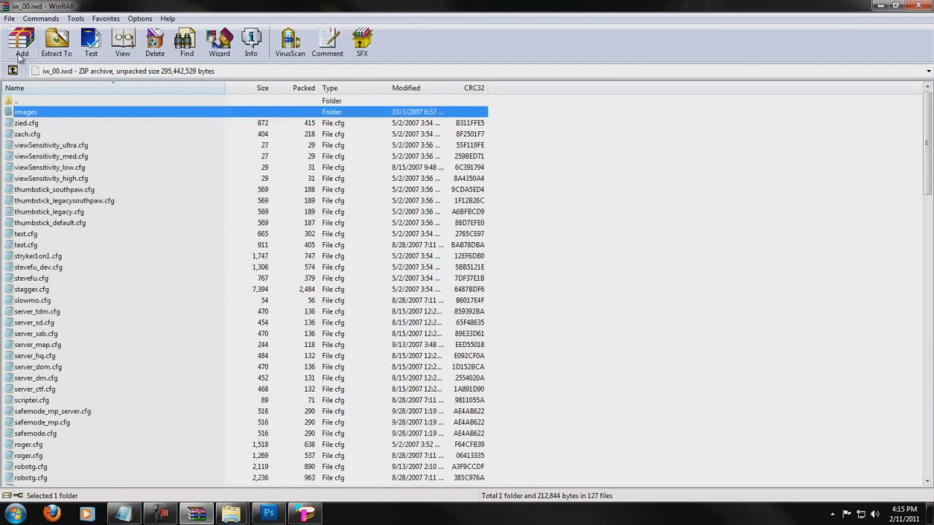
left_click(12, 71)
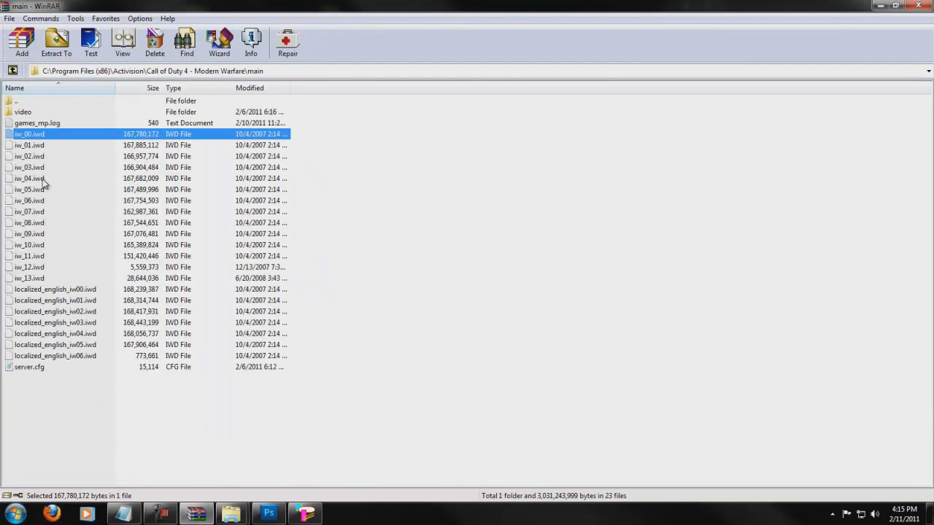
- Browse the images folder of iw_02.iwd, then return to the game's main folder
double_click(40, 157)
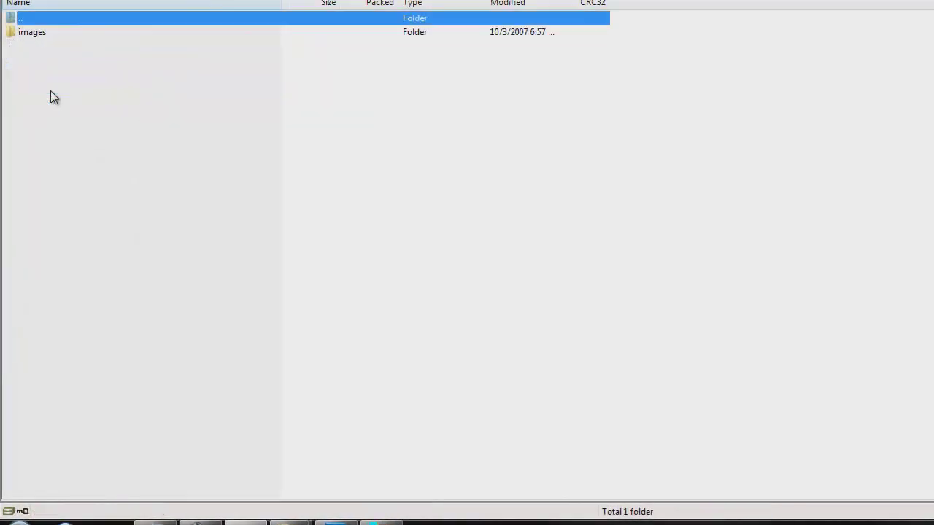
left_click(22, 33)
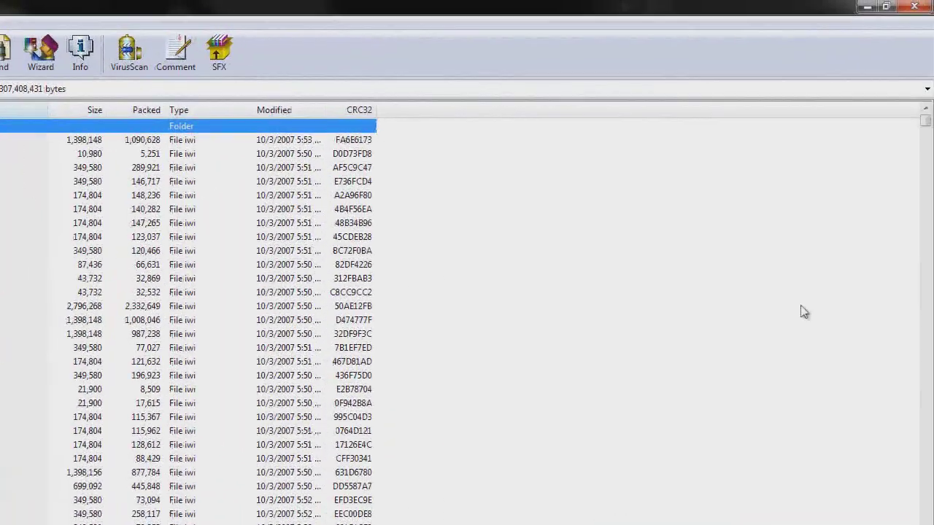
left_click_drag(925, 128, 923, 356)
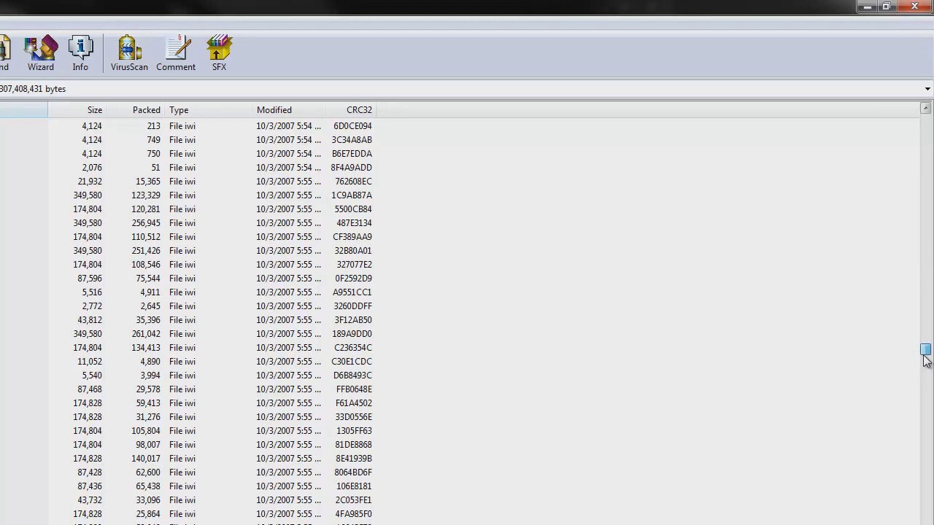
left_click_drag(926, 360, 928, 390)
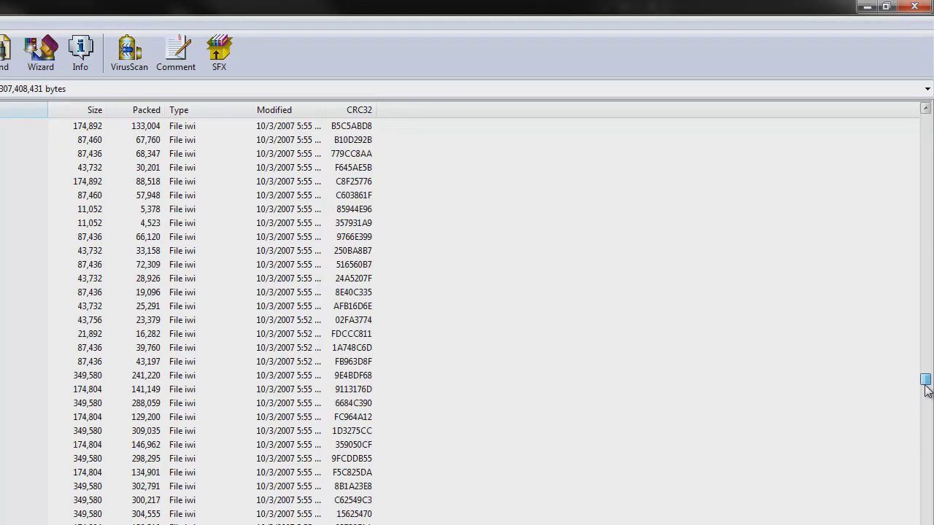
left_click_drag(927, 391, 928, 392)
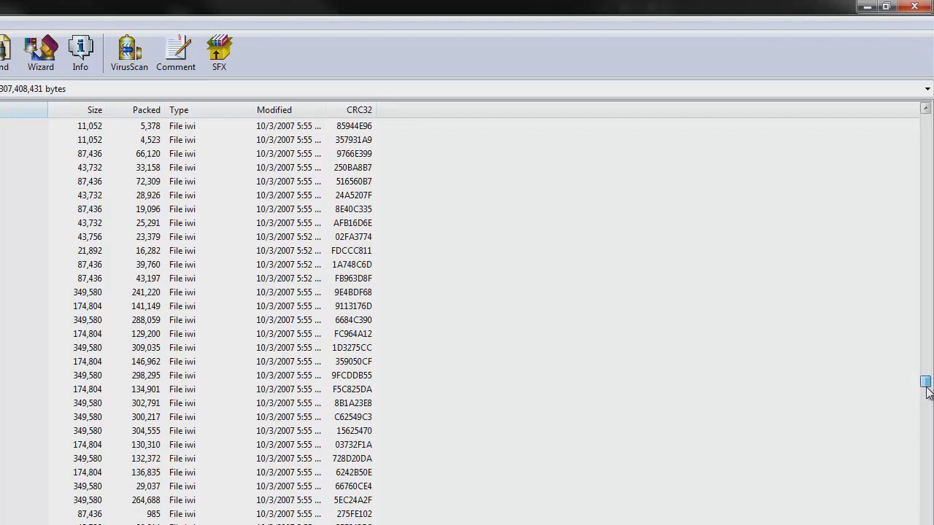
mouse_move(926, 388)
left_mouse_down()
mouse_move(926, 413)
mouse_move(929, 390)
left_mouse_up()
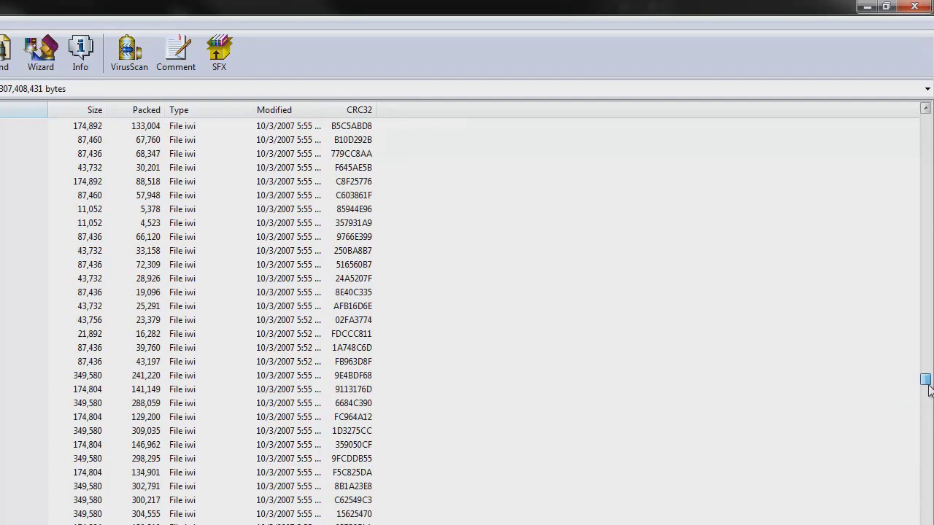
left_click_drag(929, 391, 926, 370)
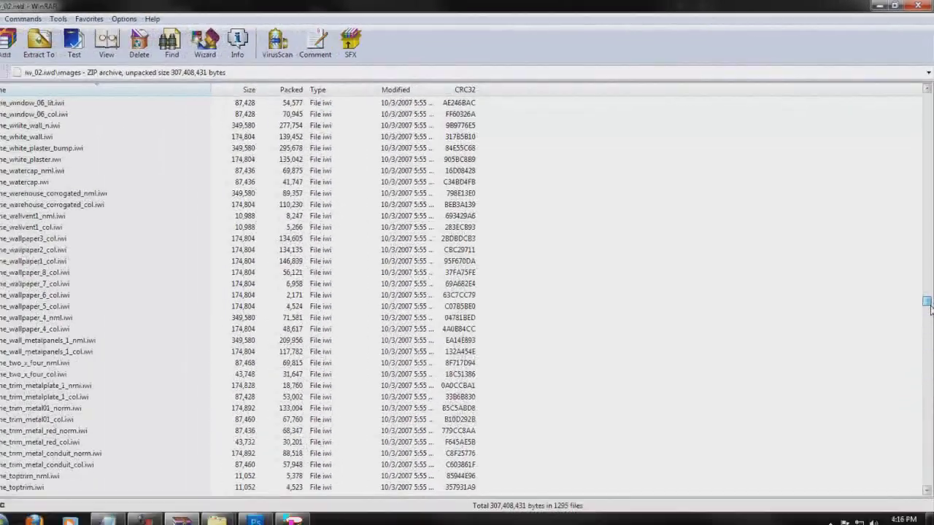
left_click(13, 71)
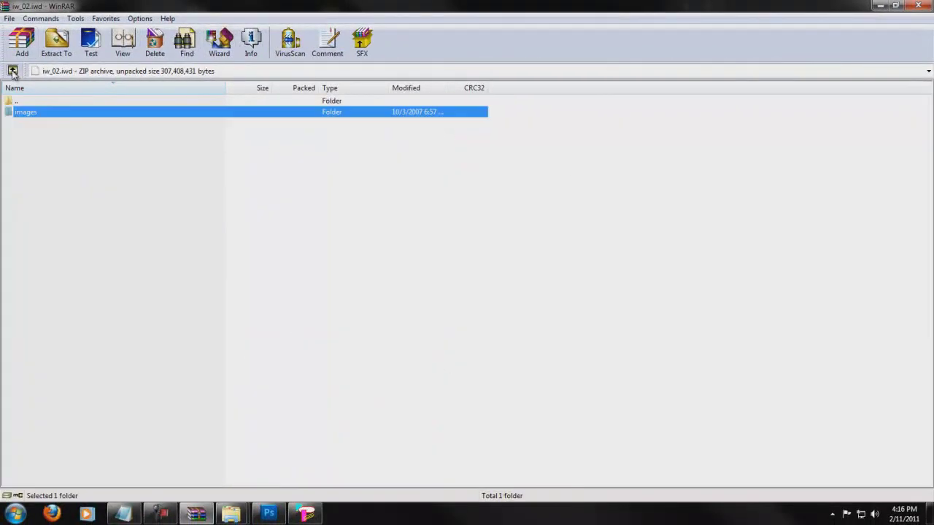
left_click(13, 71)
- Look through the images folders of iw_05.iwd and iw_04.iwd, returning to the main folder
double_click(39, 192)
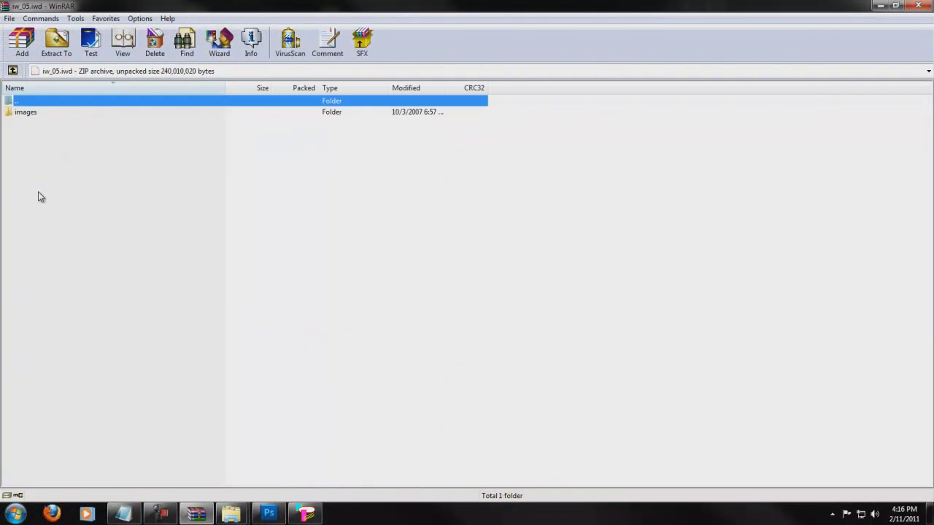
double_click(30, 113)
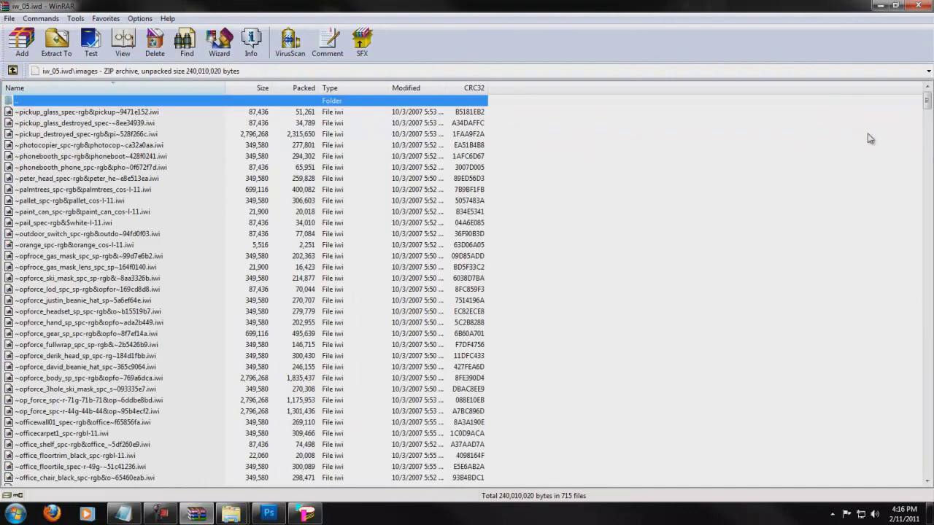
mouse_move(927, 102)
left_mouse_down()
mouse_move(927, 329)
mouse_move(927, 102)
left_mouse_up()
left_click(13, 70)
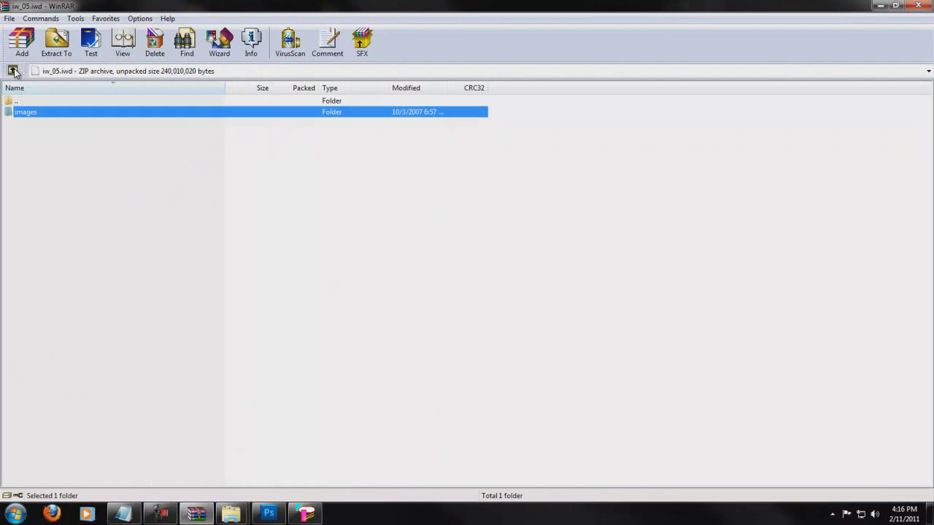
left_click(14, 71)
double_click(45, 179)
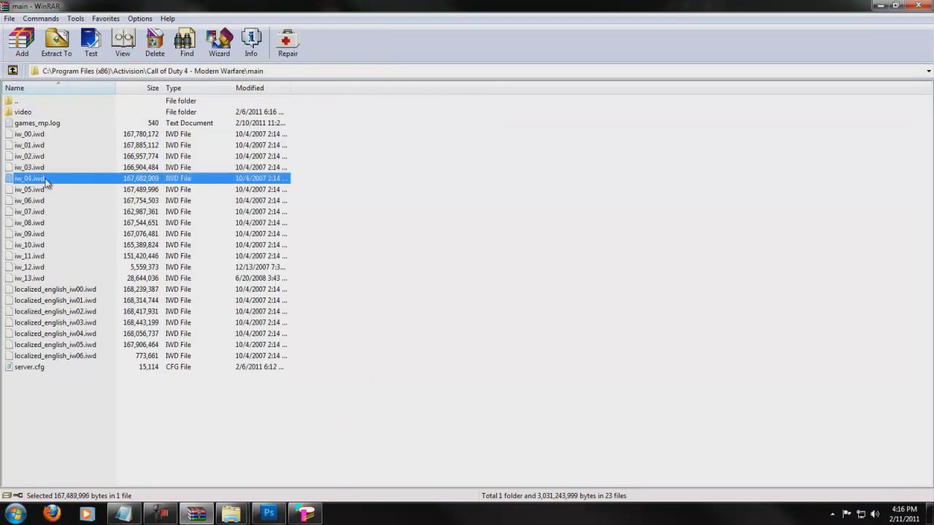
double_click(26, 111)
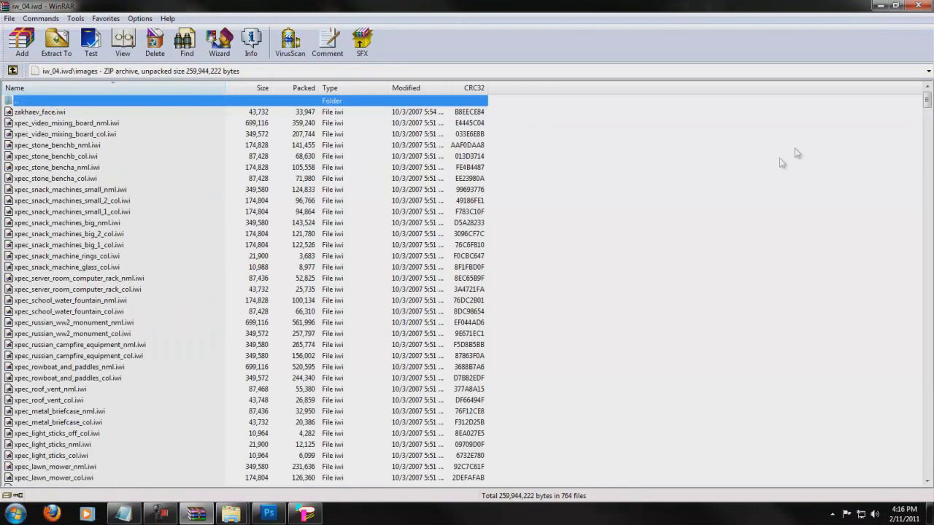
left_click_drag(924, 105, 905, 343)
key("BackSpace")
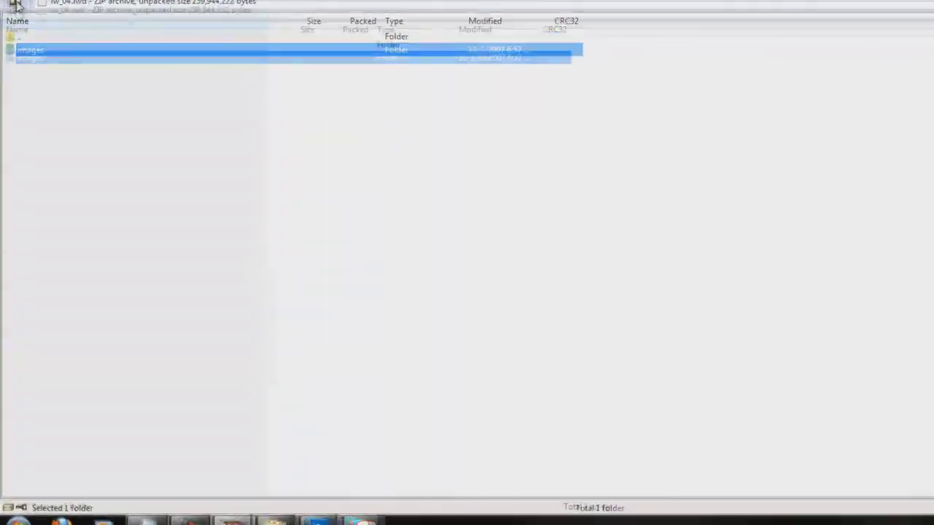
key("BackSpace")
- Open iw_03.iwd's images folder and scroll down to the statue_nml.iwi texture
double_click(65, 99)
left_click(54, 34)
double_click(55, 35)
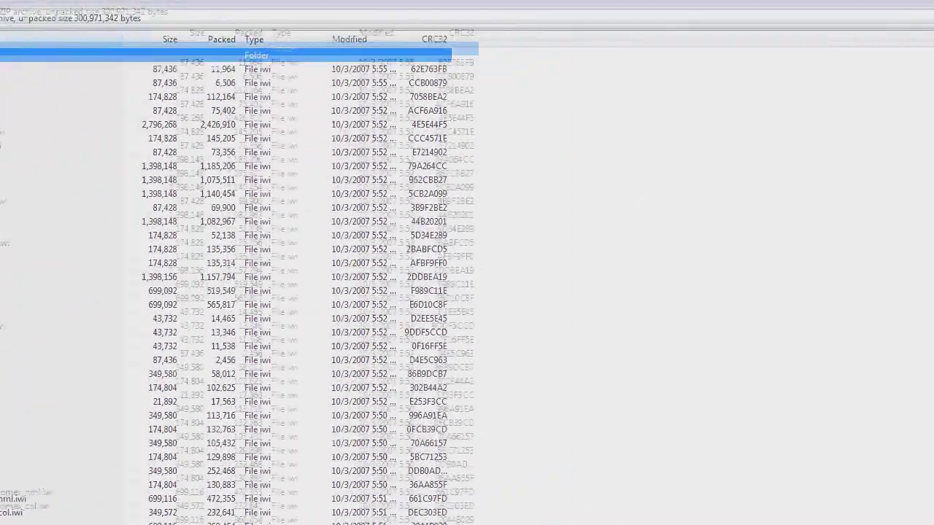
left_click_drag(926, 75, 872, 328)
left_click(183, 239)
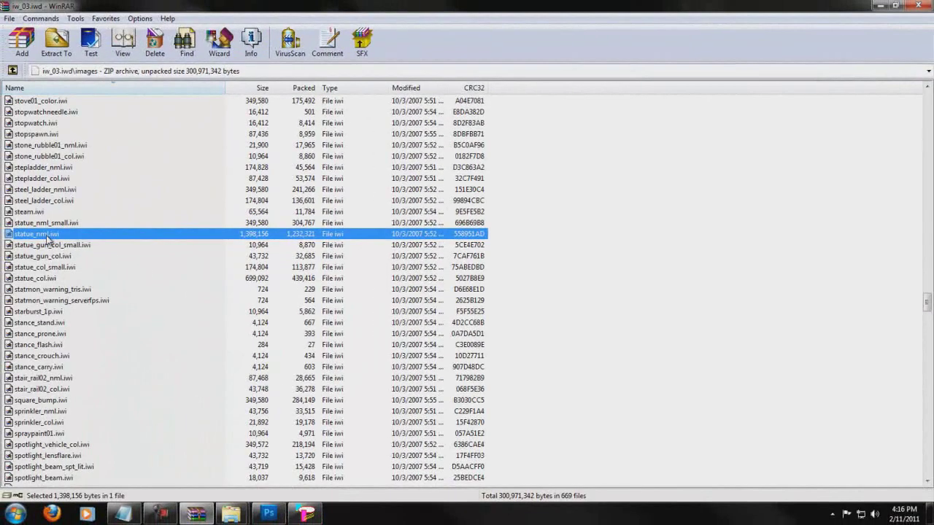
- Settle on statue_col.iwi rather than statue_nml.iwi and un-maximize the WinRAR window
left_click(42, 279)
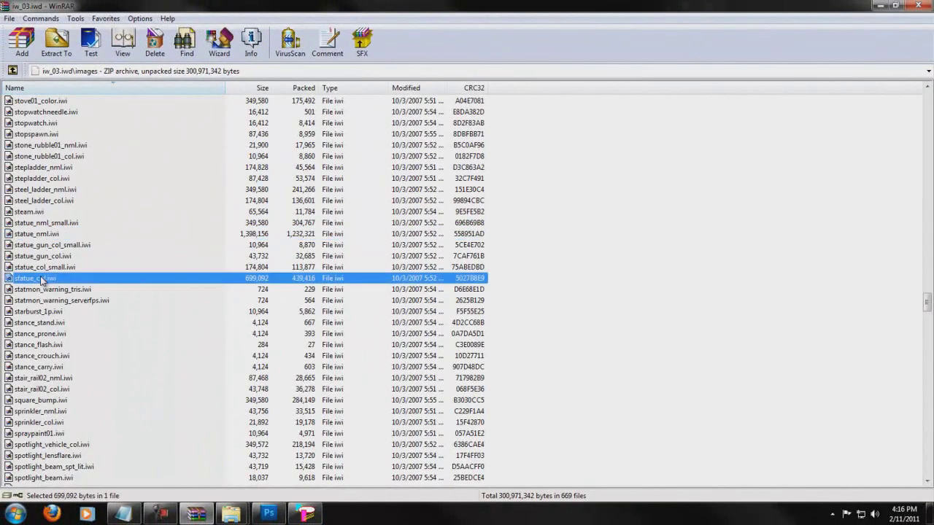
left_click(42, 235)
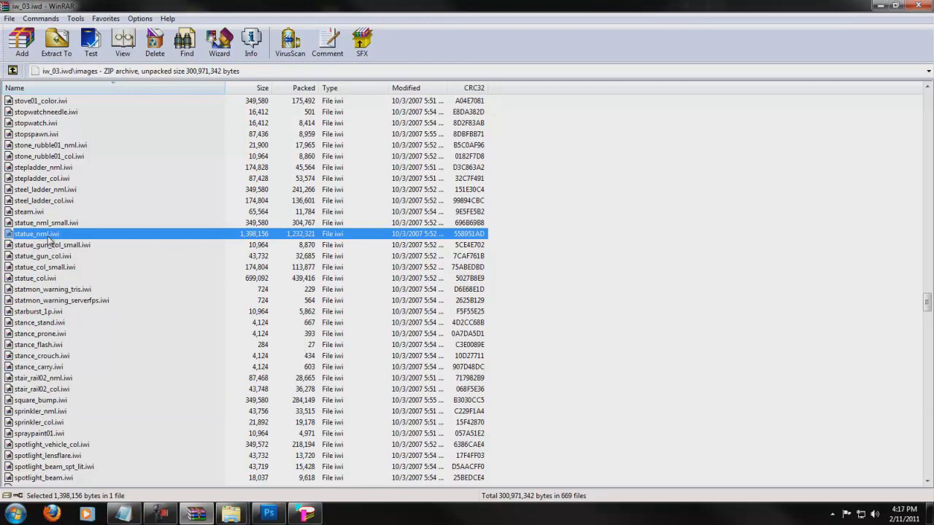
left_click(54, 281)
double_click(443, 11)
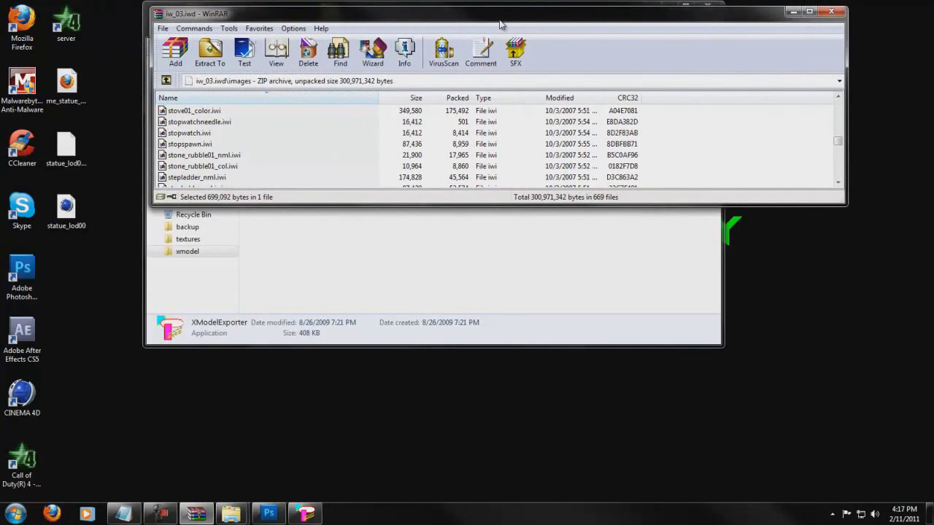
- Open the desktop textures folder beside WinRAR and extract statue_col.iwi into it
left_click_drag(422, 203, 416, 423)
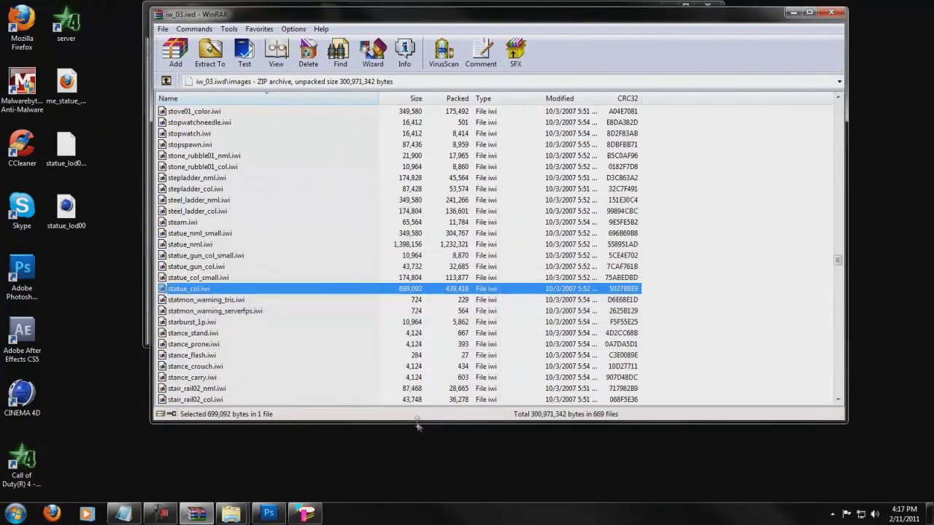
left_click_drag(680, 16, 862, 103)
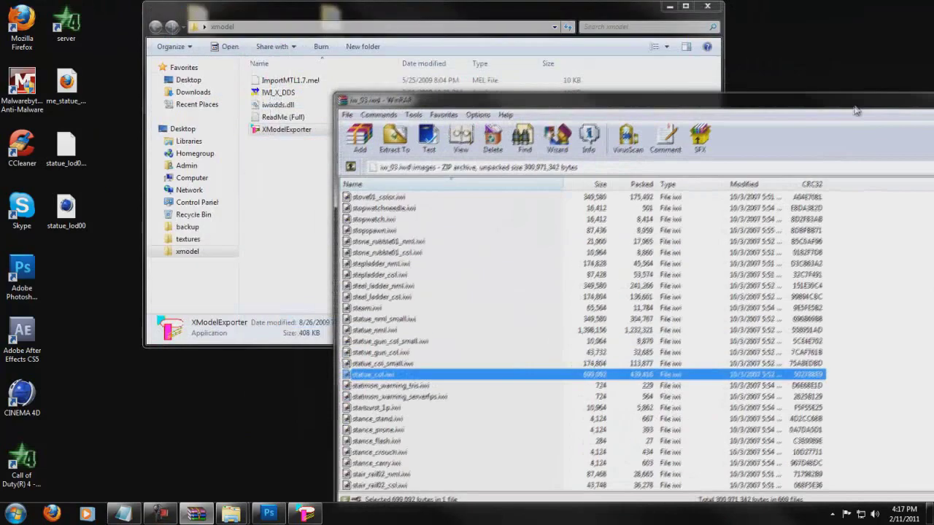
left_click(662, 11)
double_click(332, 22)
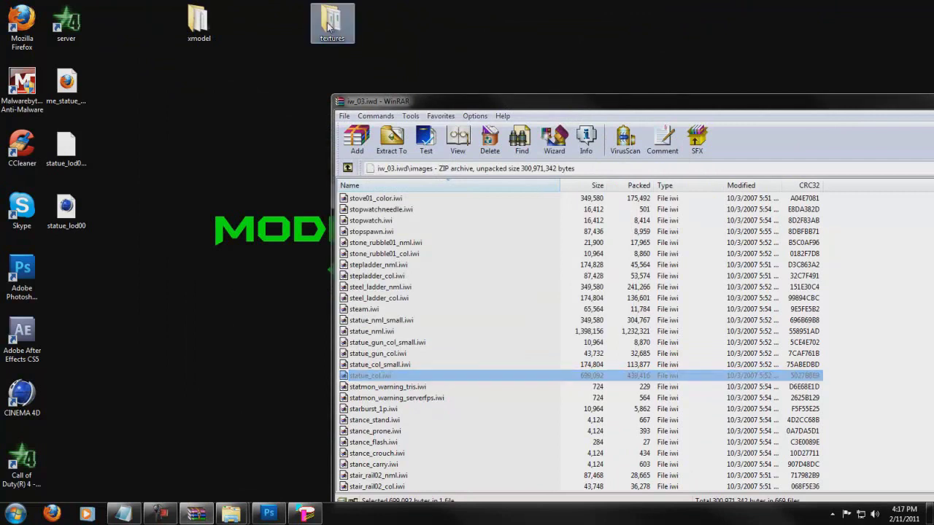
left_click_drag(545, 104, 667, 82)
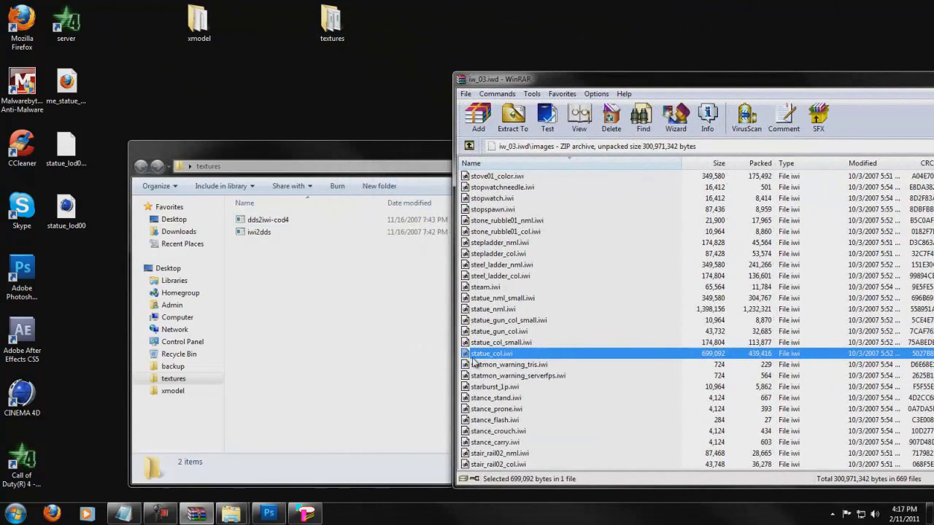
left_click_drag(398, 344, 400, 345)
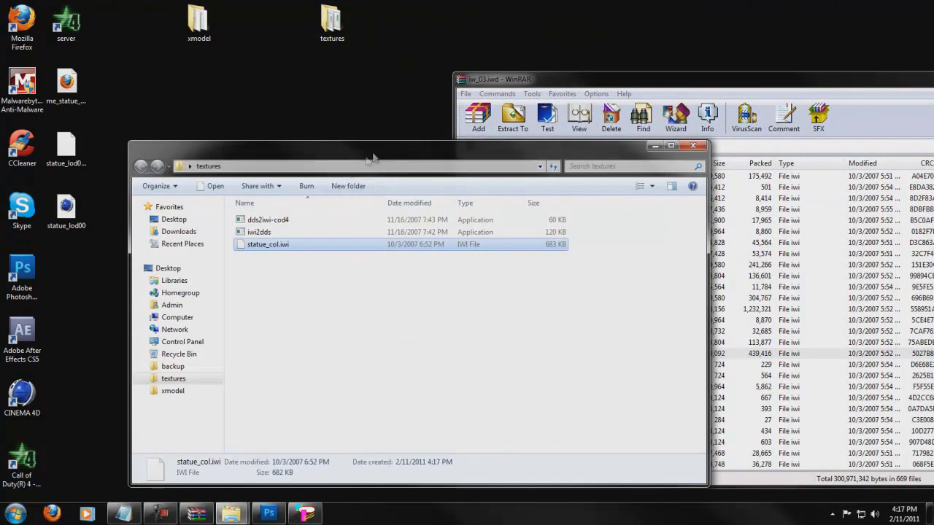
- Drop statue_col.iwi onto iwi2dds to produce the DDS file statue_col.iwi_out
double_click(372, 154)
left_click_drag(511, 79, 235, 72)
left_click(819, 70)
left_click_drag(199, 237, 236, 220)
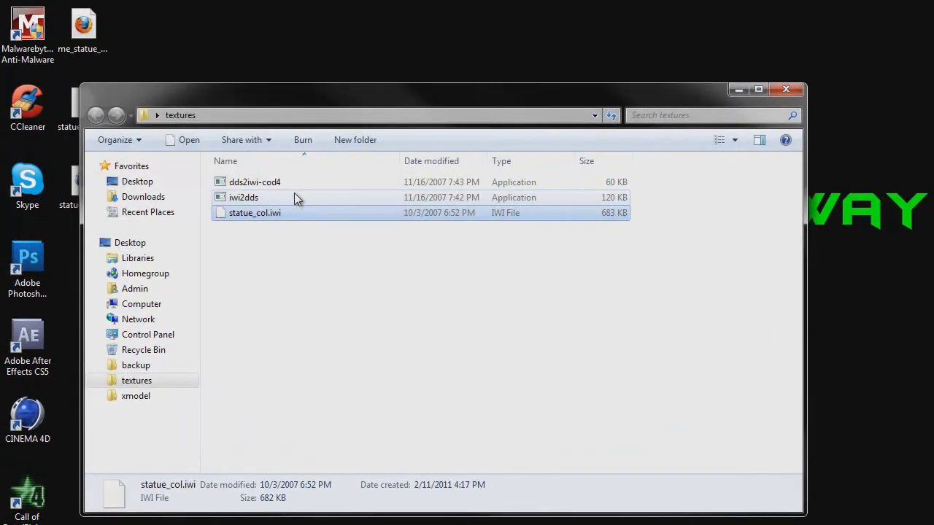
left_click(297, 229)
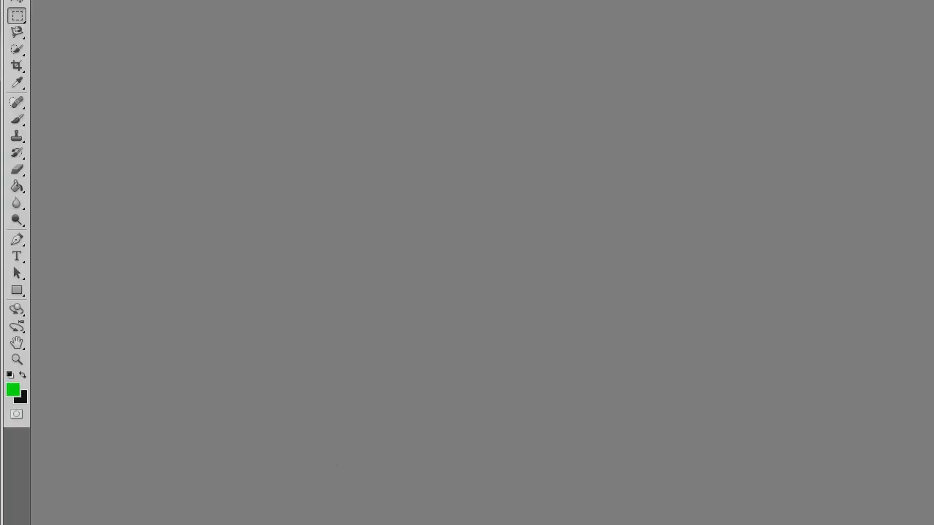
- Open textures/statue_col.iwi_out DDS in Photoshop without loading mip maps
key("alt+f")
key("o")
left_click(297, 137)
left_click_drag(656, 118, 658, 202)
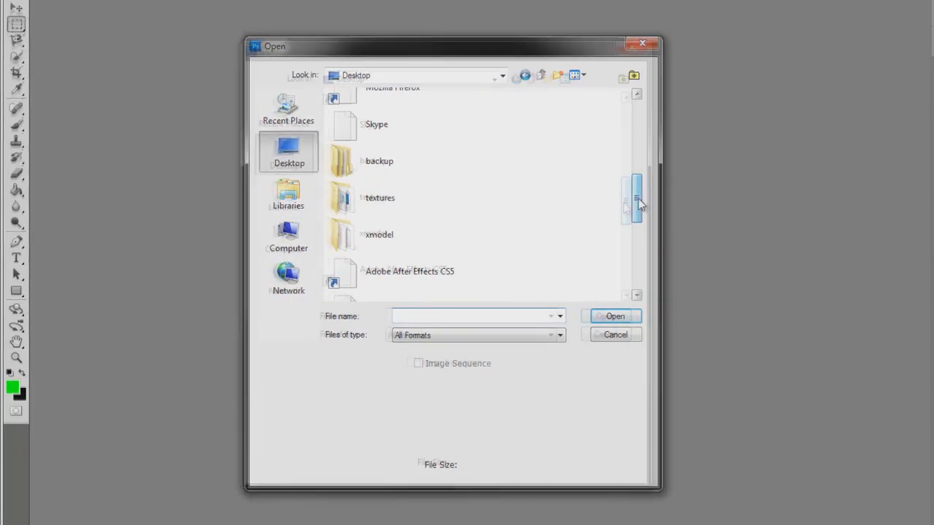
double_click(436, 197)
double_click(398, 164)
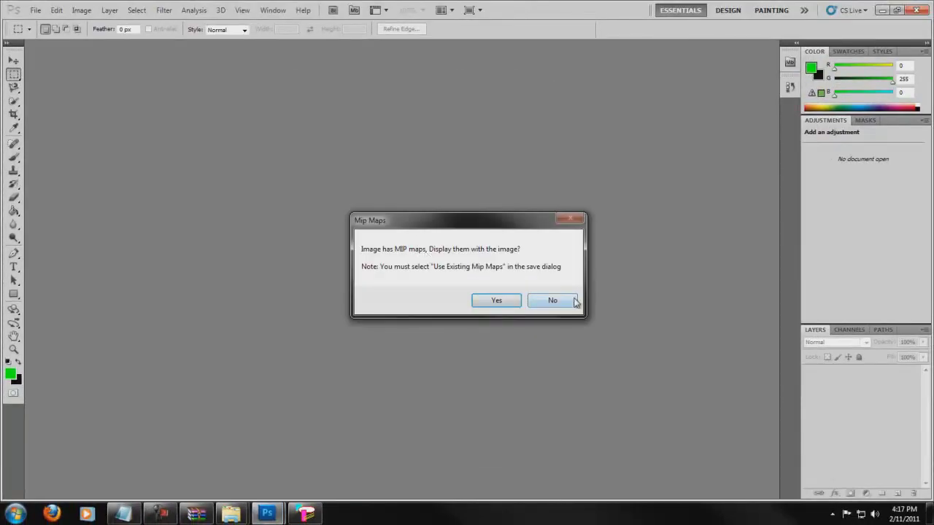
left_click(553, 301)
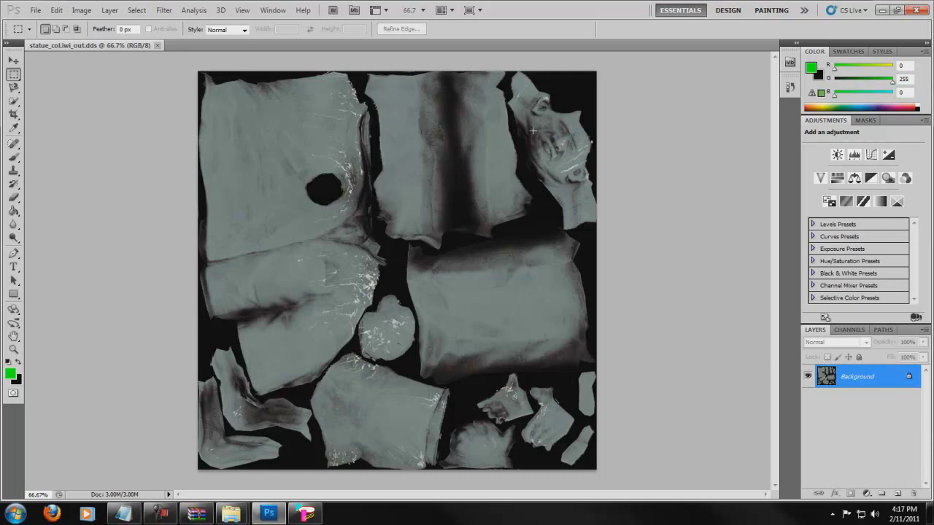
- Save the texture to the Desktop as statue_col.png with default PNG options
left_click(34, 11)
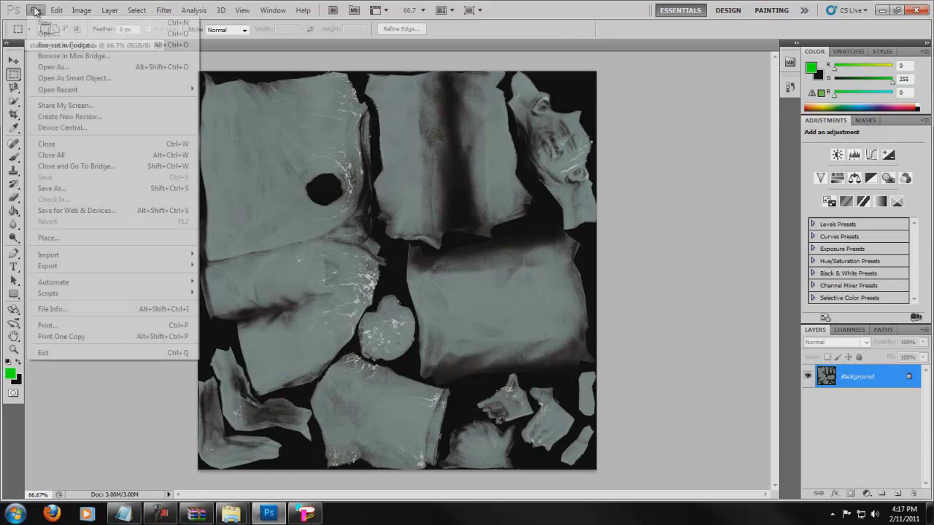
left_click(64, 189)
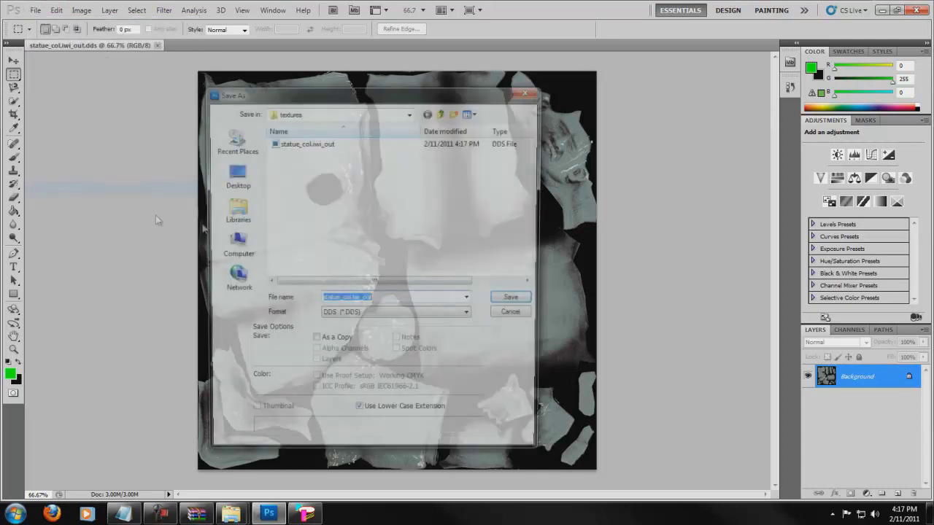
left_click(234, 175)
left_click(392, 315)
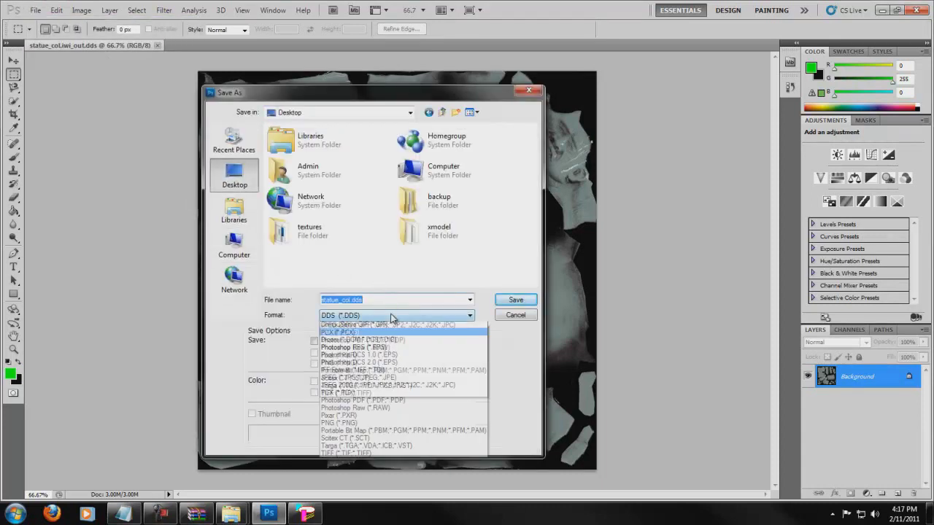
left_click(381, 453)
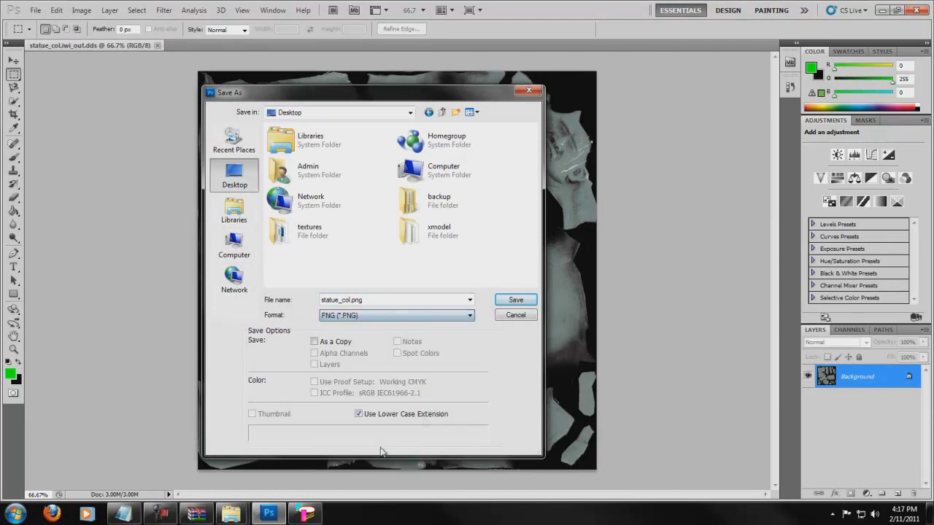
left_click(513, 299)
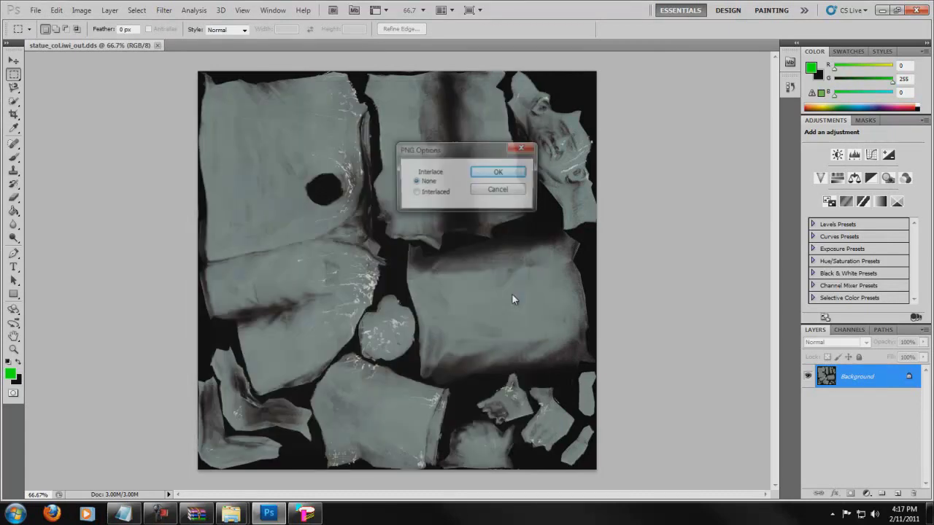
left_click(492, 175)
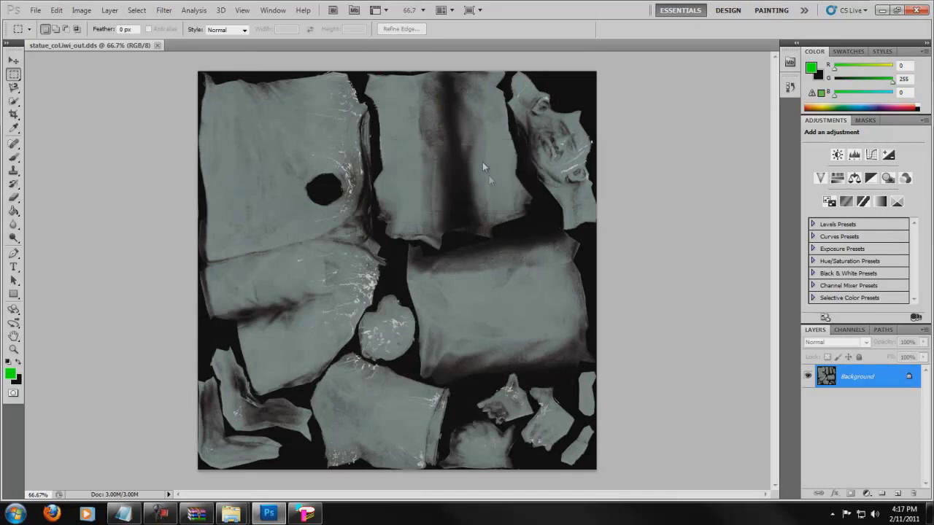
- Minimize Photoshop and the textures folder, then launch Cinema 4D from its desktop icon
left_click(882, 10)
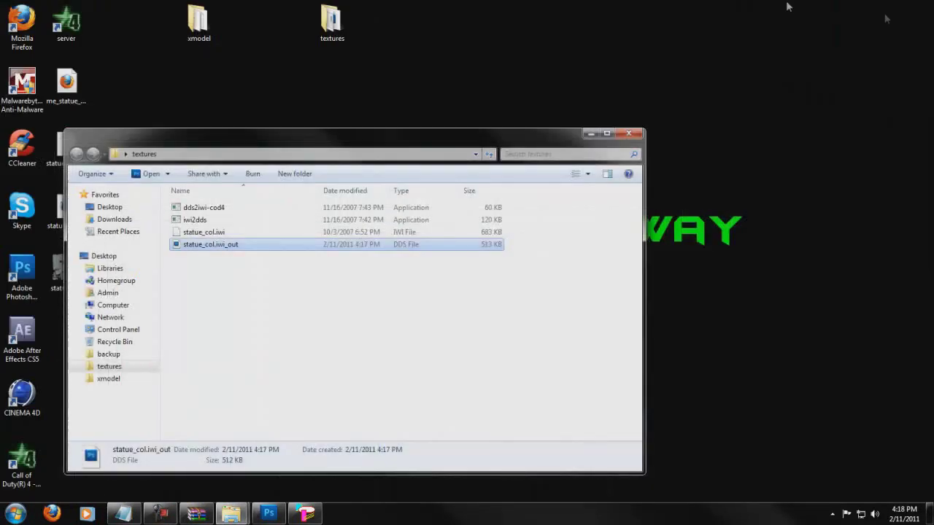
left_click(593, 133)
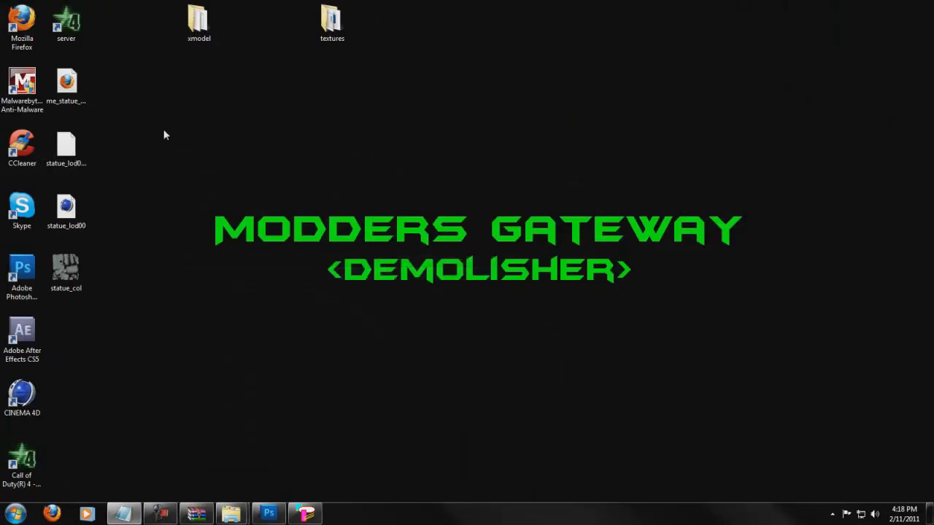
double_click(23, 396)
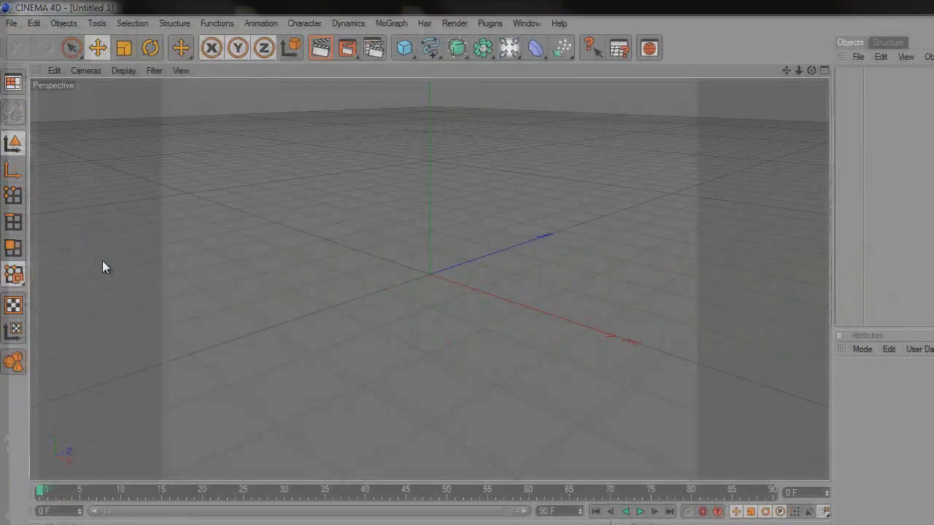
- Allow network access, then import Desktop statue_lod00.obj with default Wavefront import settings
left_click(497, 339)
left_click(12, 23)
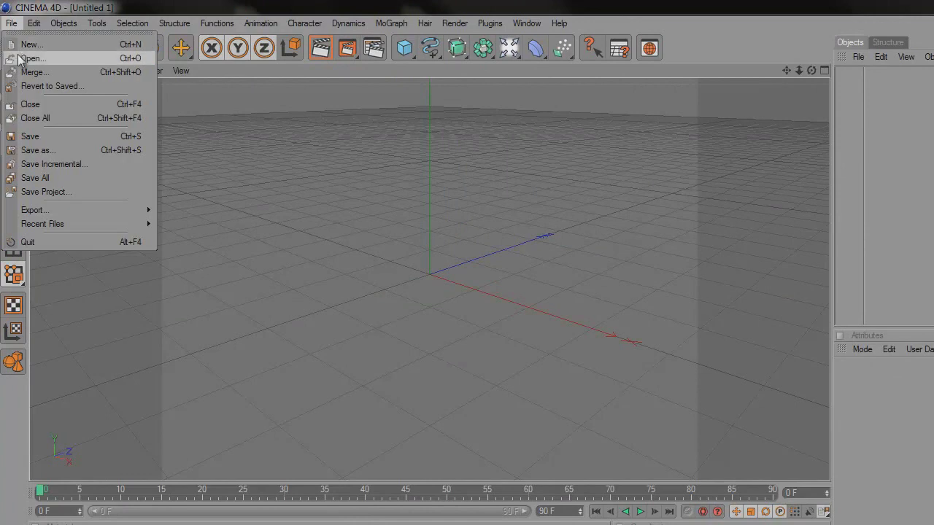
left_click(31, 58)
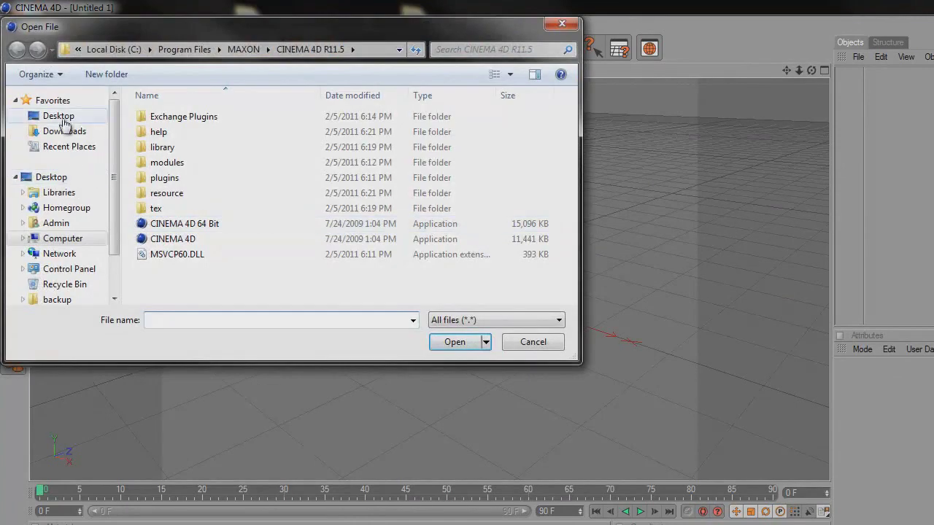
left_click(58, 116)
scroll(423, 154, "down", 10)
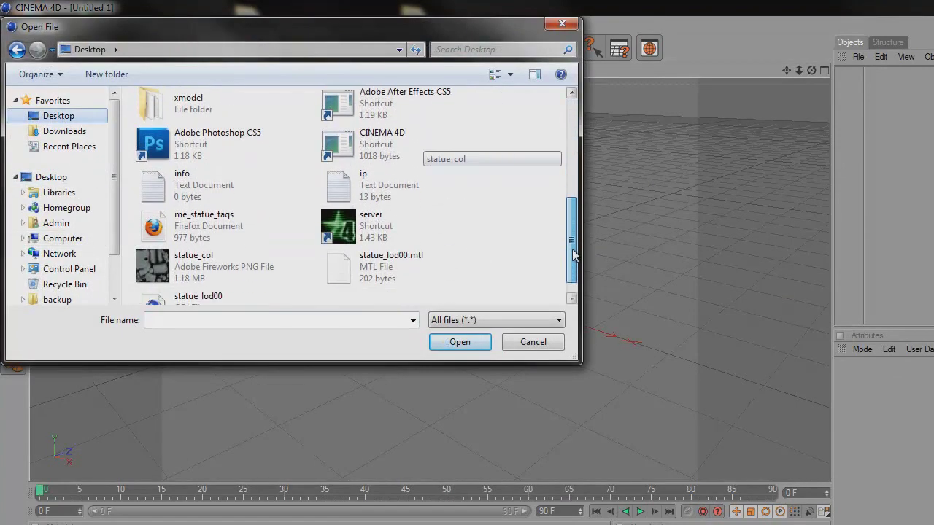
scroll(572, 245, "down", 1)
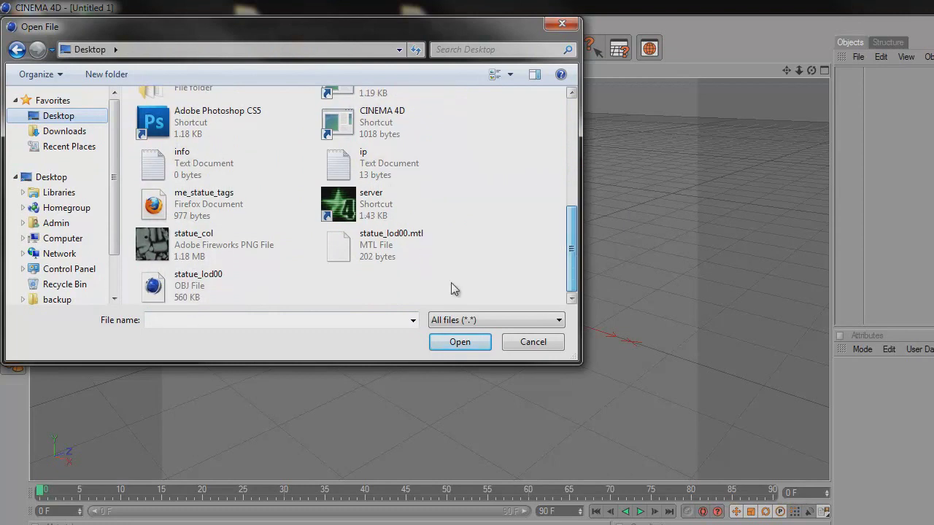
left_click(194, 298)
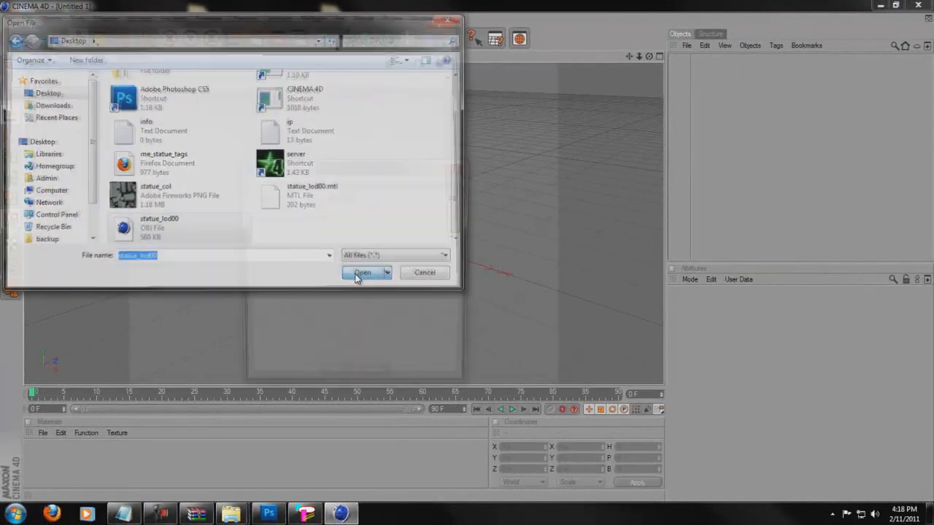
left_click(454, 343)
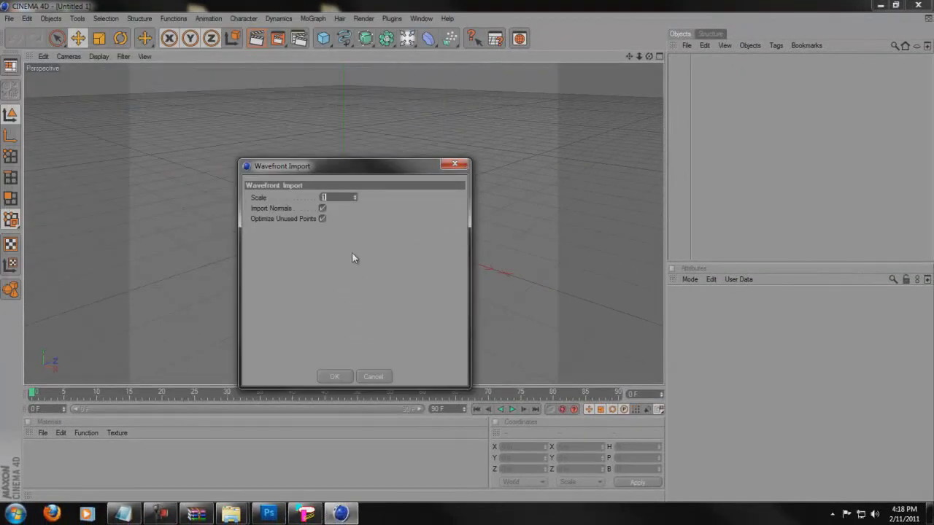
left_click(346, 377)
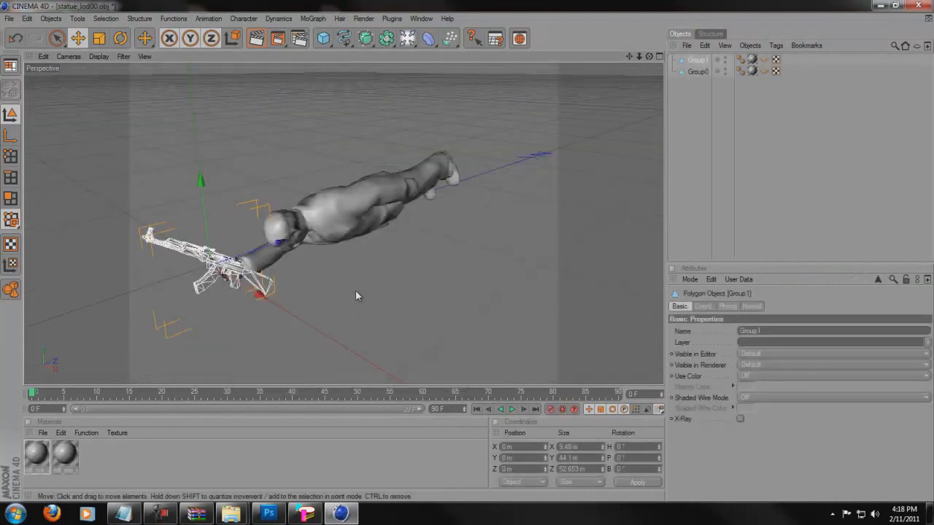
- Orbit the statue upright, select Group0, and show its mtl_me_statue material's Color settings
left_click_drag(355, 290, 342, 213, "alt")
mouse_move(469, 256)
left_mouse_down("alt")
mouse_move(355, 202)
mouse_move(469, 255)
mouse_move(463, 250)
left_mouse_up("alt")
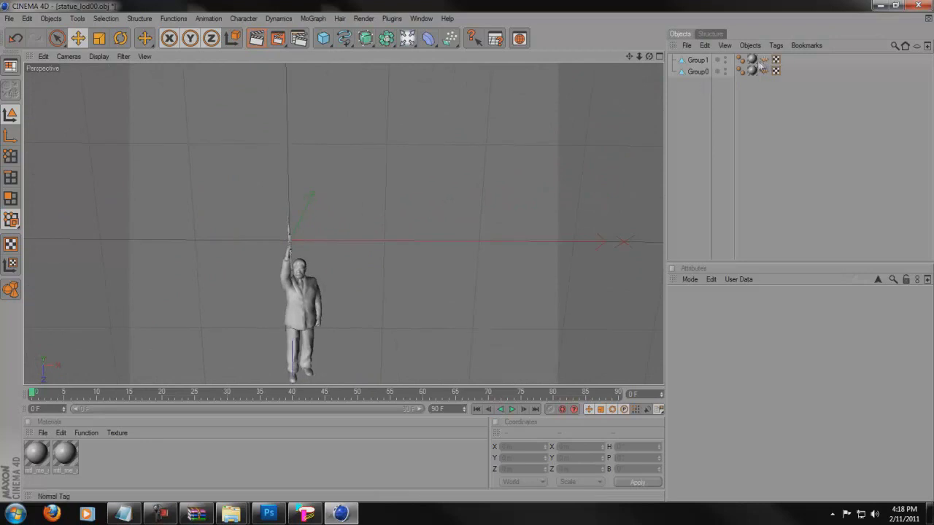
left_click(698, 71)
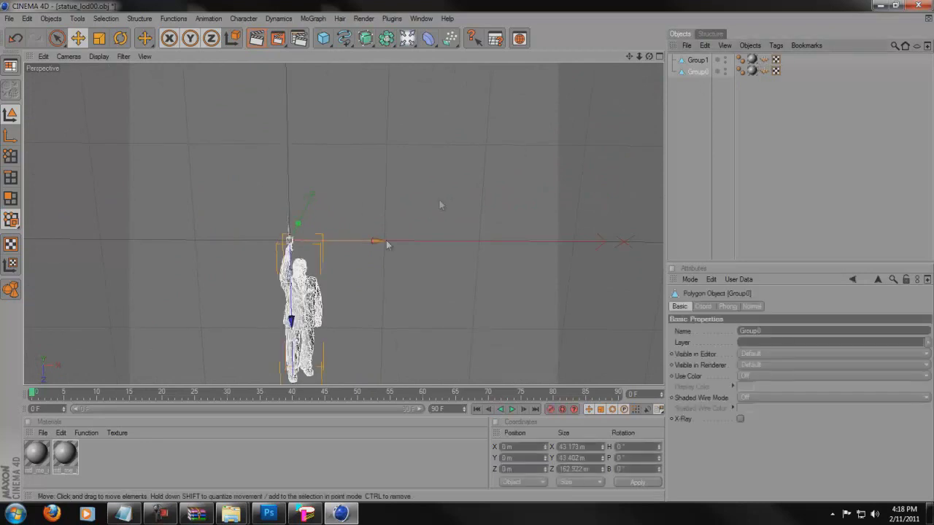
left_click(752, 72)
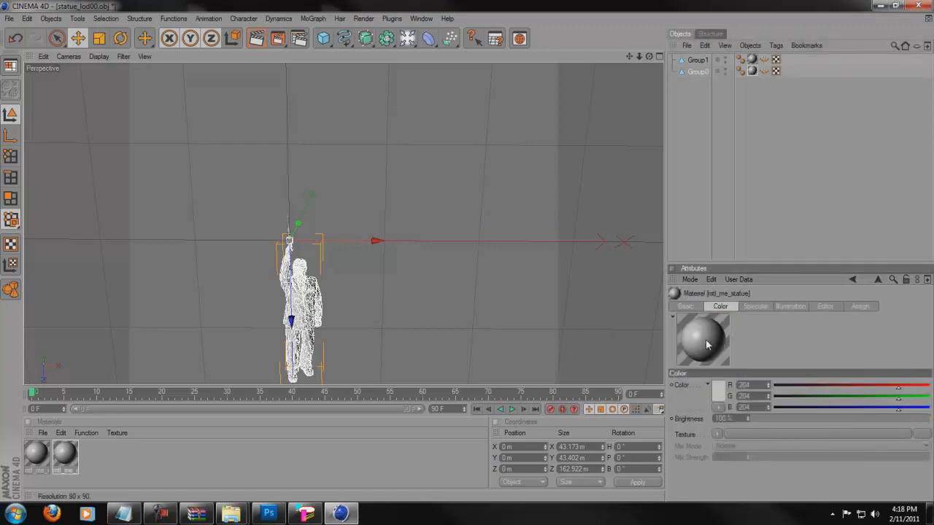
- Load Desktop statue_col.png as the Color texture and zoom in on the textured statue
left_click(921, 436)
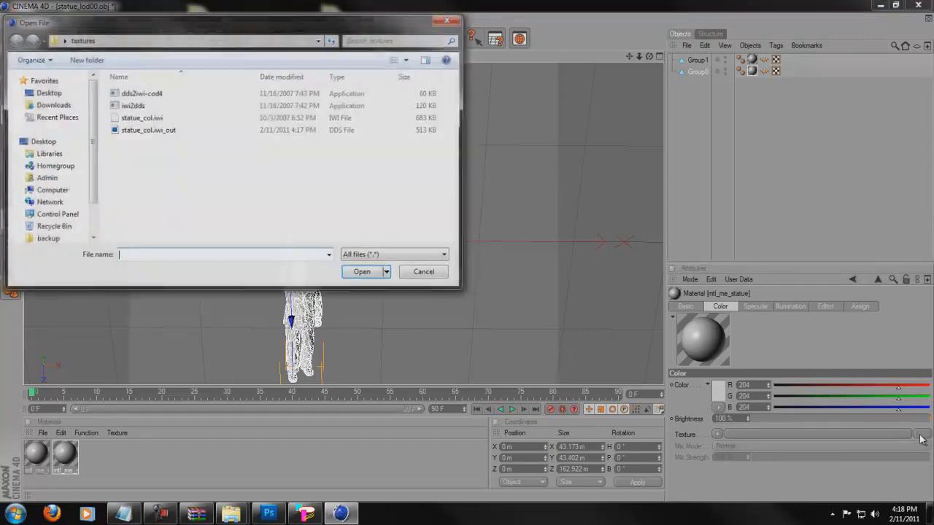
left_click(167, 130)
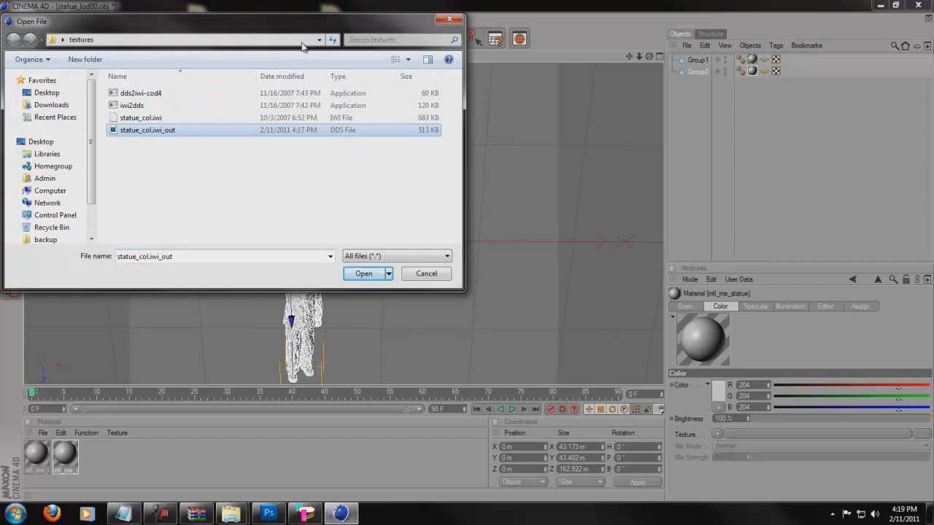
left_click(46, 93)
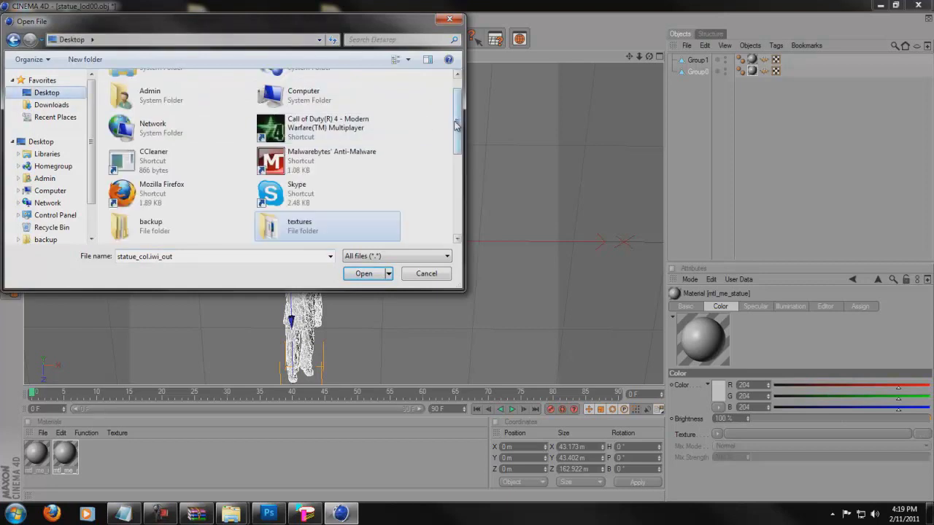
left_click_drag(454, 125, 471, 231)
left_click(236, 203)
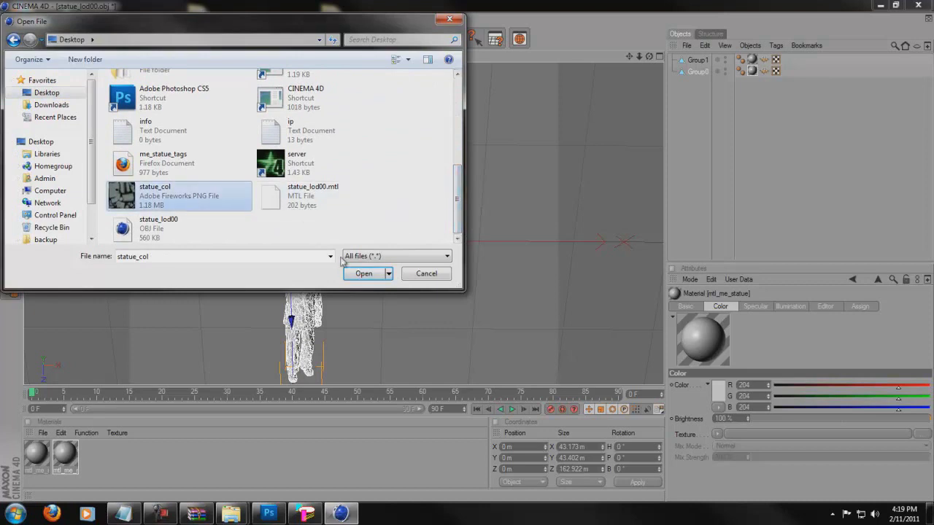
left_click(364, 273)
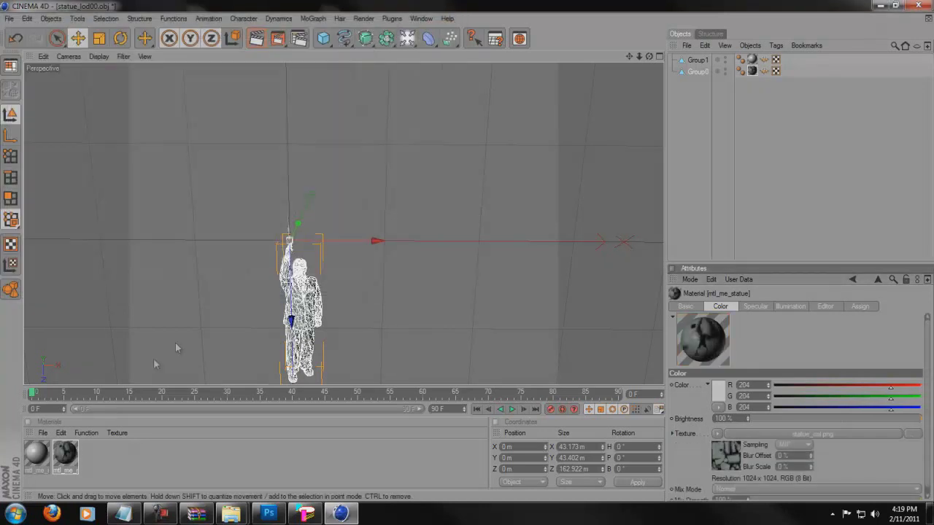
left_click(225, 343)
scroll(389, 258, "up", 5)
scroll(386, 267, "up", 3)
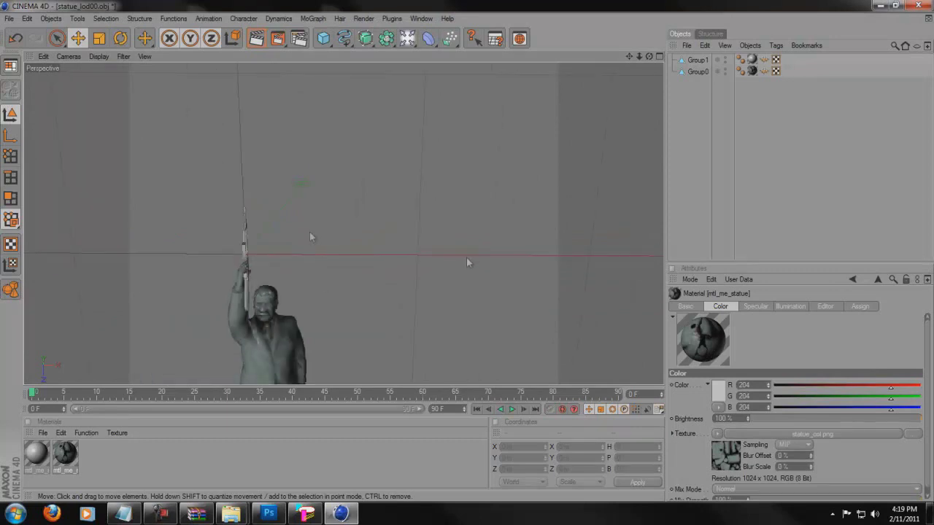